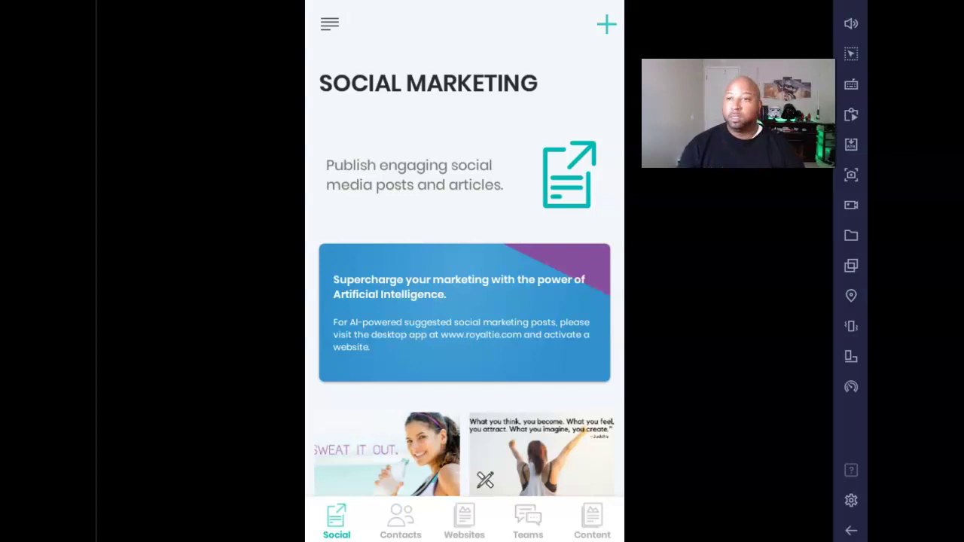
- Look through the social marketing posts and view the details of the posted "Sweat it out" image post
left_click(268, 143)
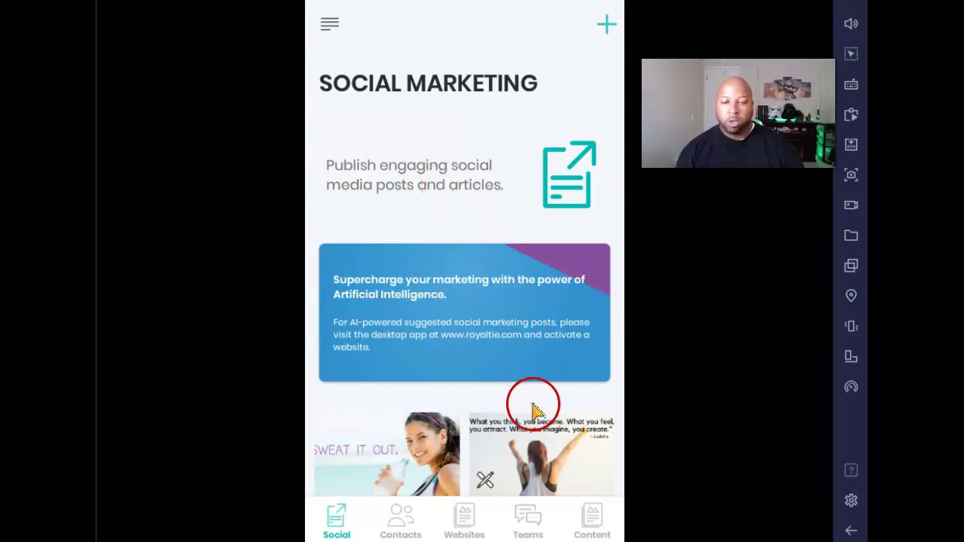
scroll(413, 86, "down", 1)
scroll(412, 85, "down", 5)
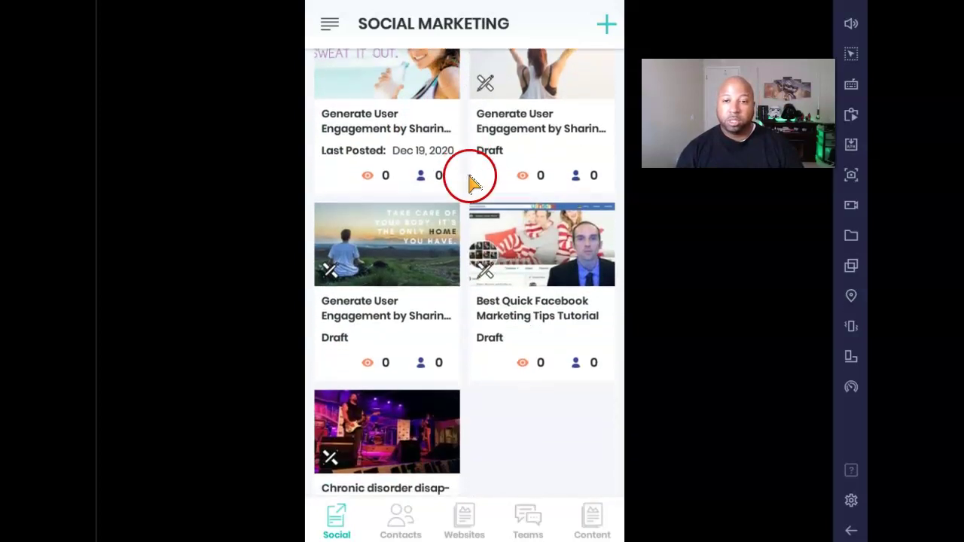
scroll(469, 183, "up", 4)
scroll(483, 199, "down", 3)
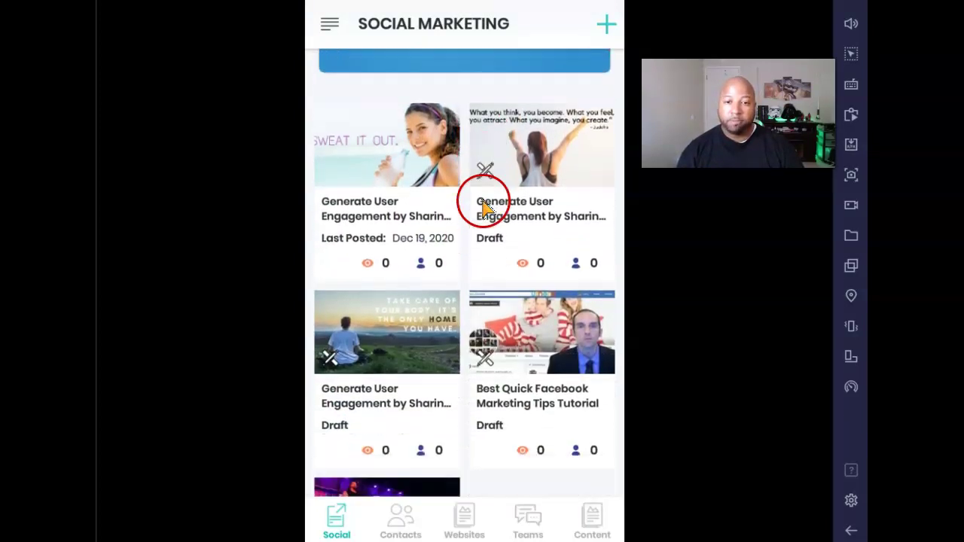
scroll(461, 272, "up", 4)
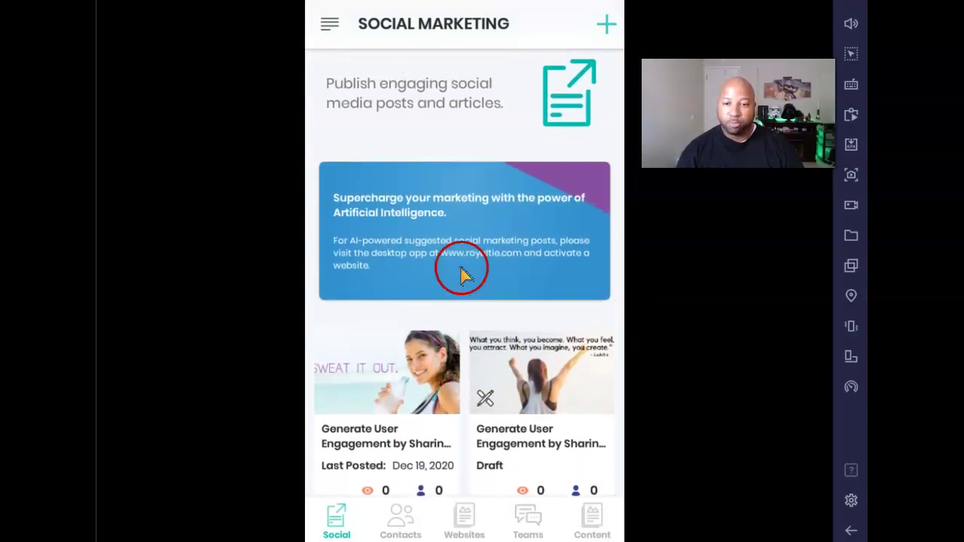
scroll(404, 364, "down", 3)
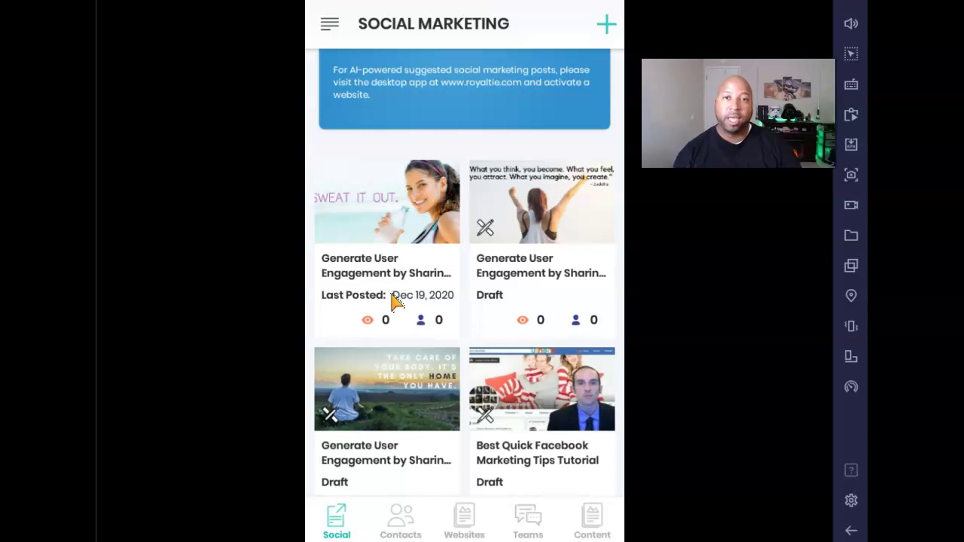
left_click(394, 251)
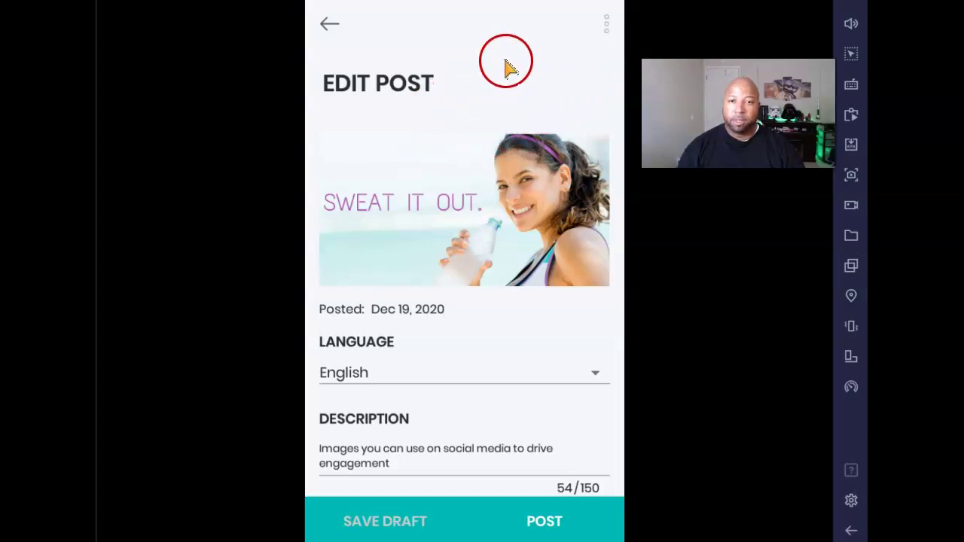
left_click(330, 22)
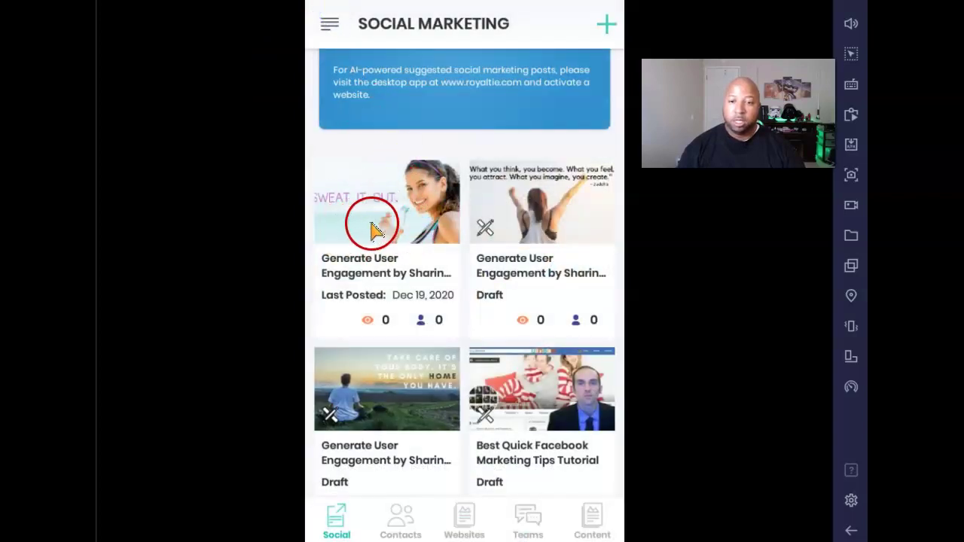
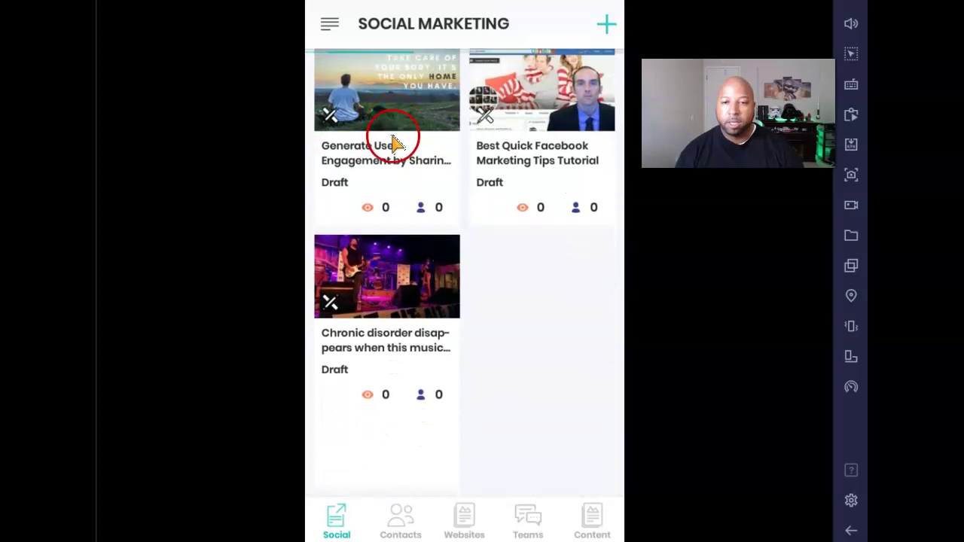
- Open the draft post with the "Take care of your body" meditation image for editing
scroll(419, 193, "up", 3)
scroll(413, 181, "up", 5)
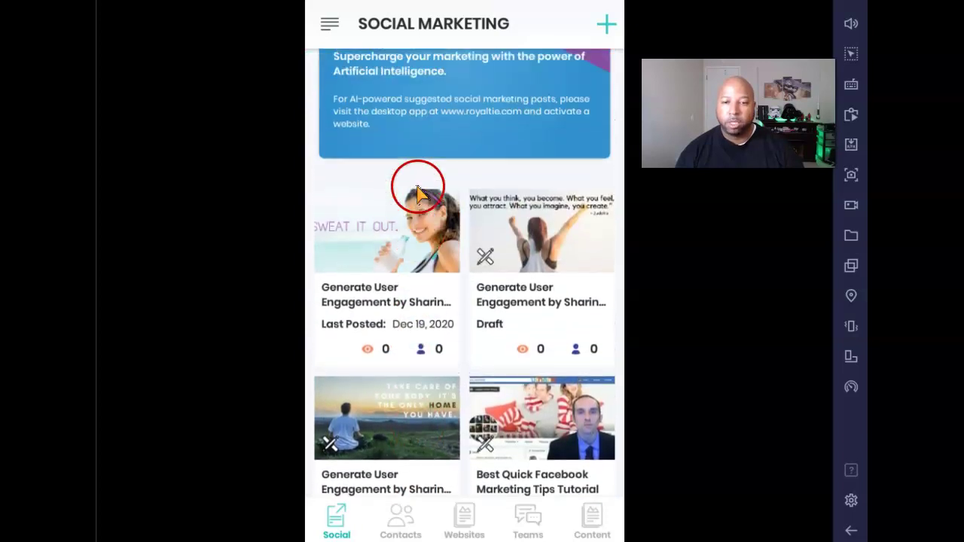
scroll(392, 308, "down", 2)
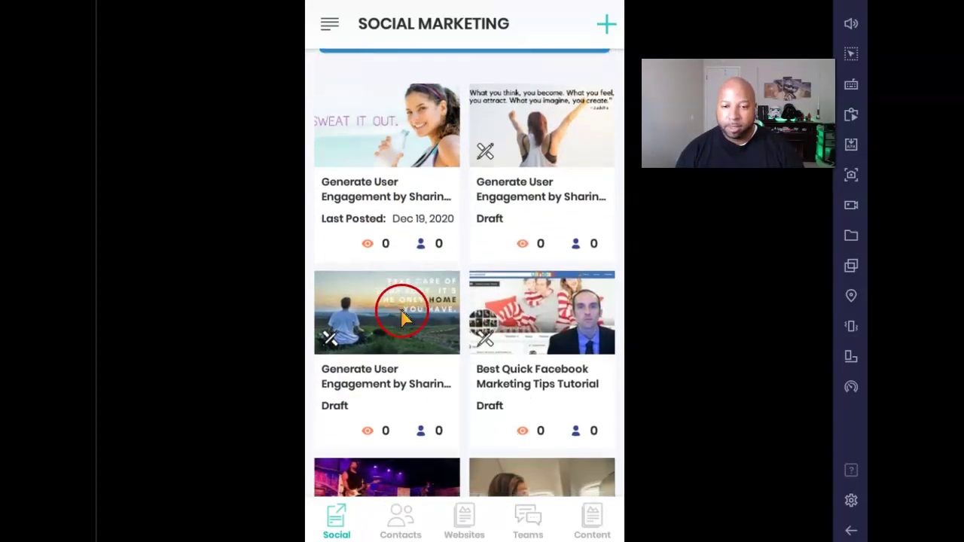
left_click(403, 316)
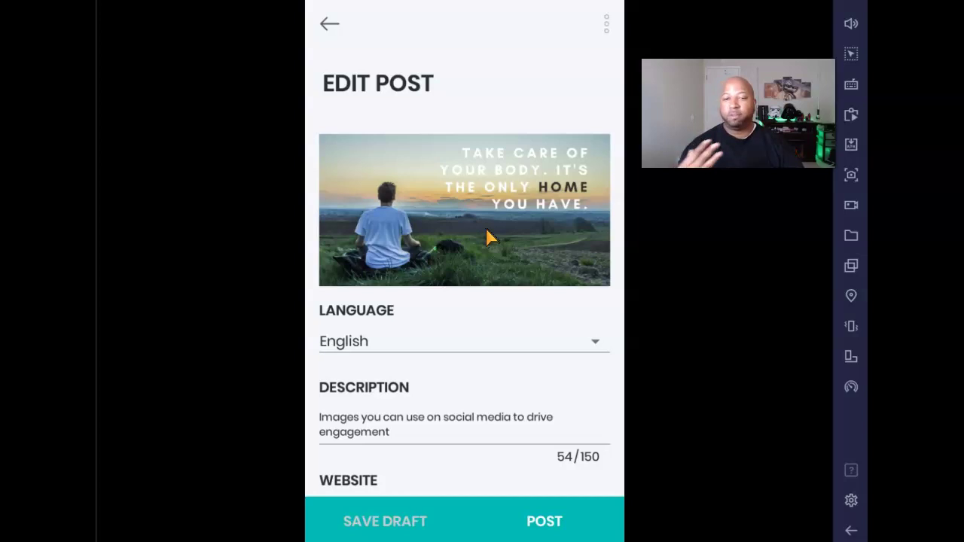
left_click_drag(455, 390, 470, 366)
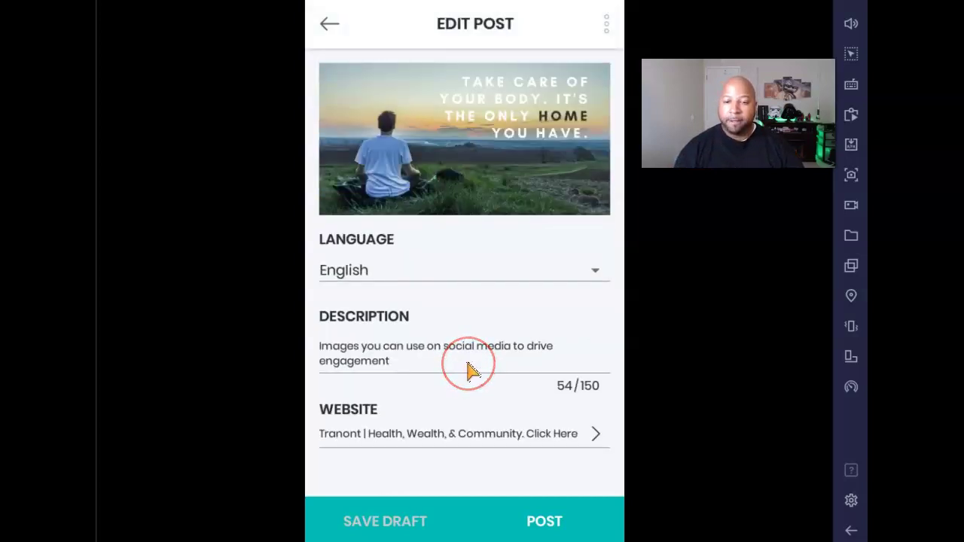
- Replace the draft's description with "so true ! your body is your temple! take care of it."
mouse_move(363, 276)
left_mouse_down()
mouse_move(405, 351)
mouse_move(397, 363)
left_mouse_up()
left_click(397, 362)
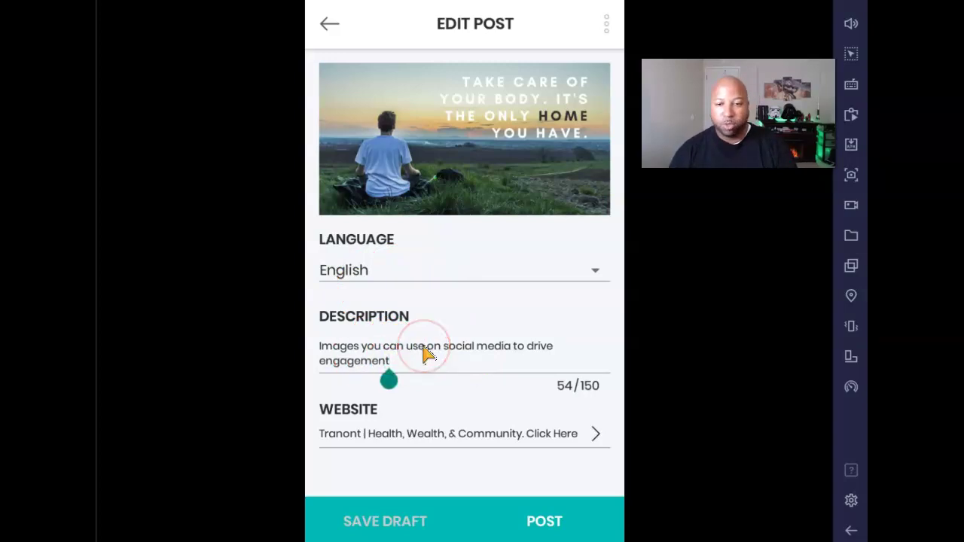
key("BackSpace")
key("BackSpace")
key("BackSpace")
key("BackSpace")
key("BackSpace")
key("BackSpace")
key("BackSpace")
key("BackSpace")
key("BackSpace")
key("BackSpace")
key("BackSpace")
key("BackSpace")
key("BackSpace")
key("BackSpace")
key("BackSpace")
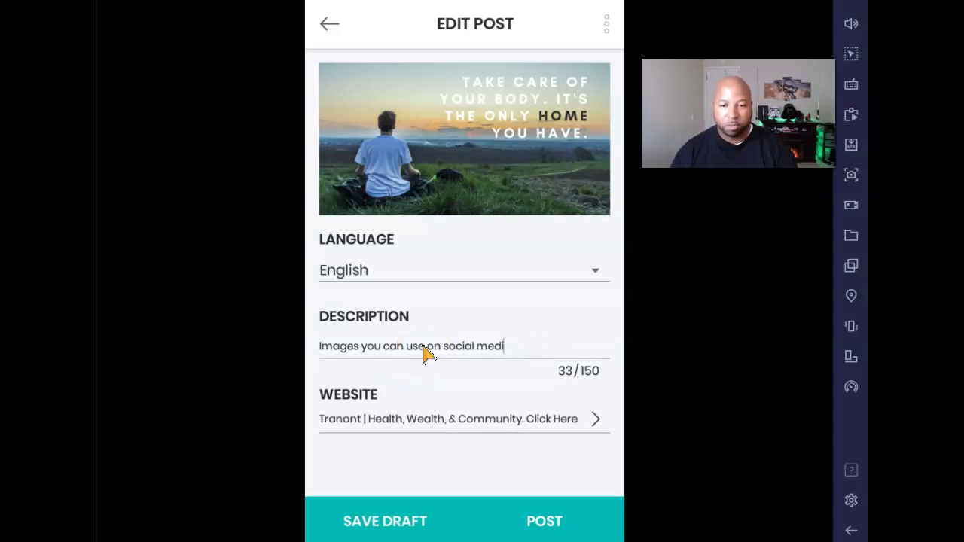
key("BackSpace")
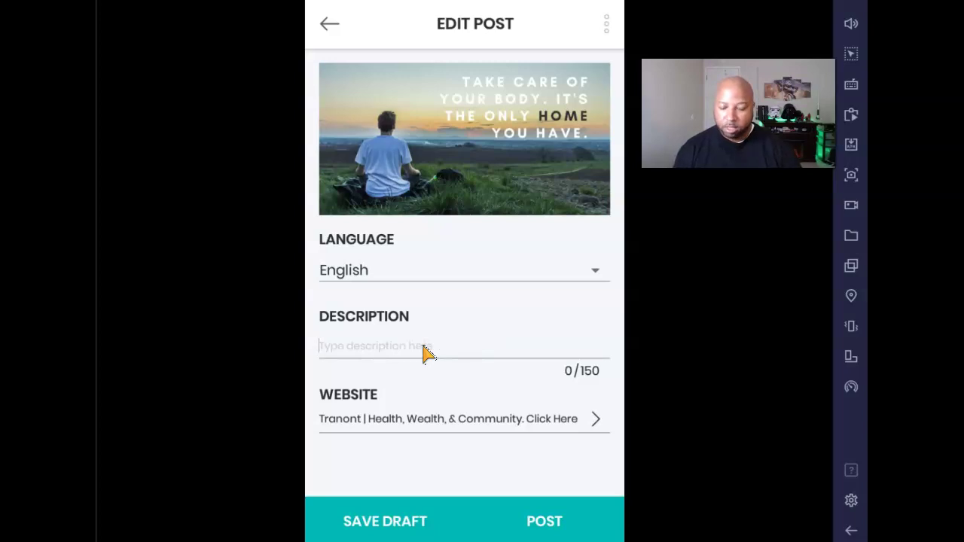
type("so")
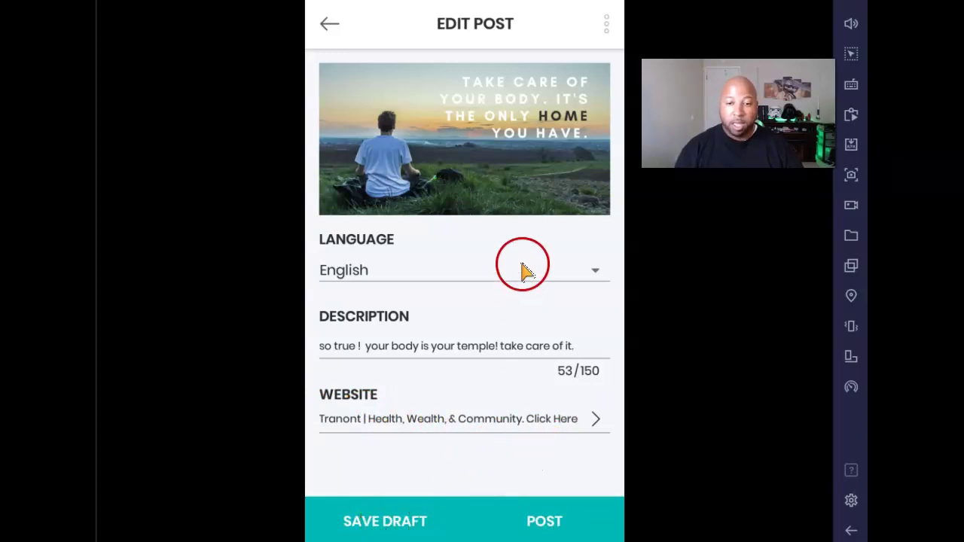
- Choose English as the post language and proceed to the social media publishing options
left_click(600, 269)
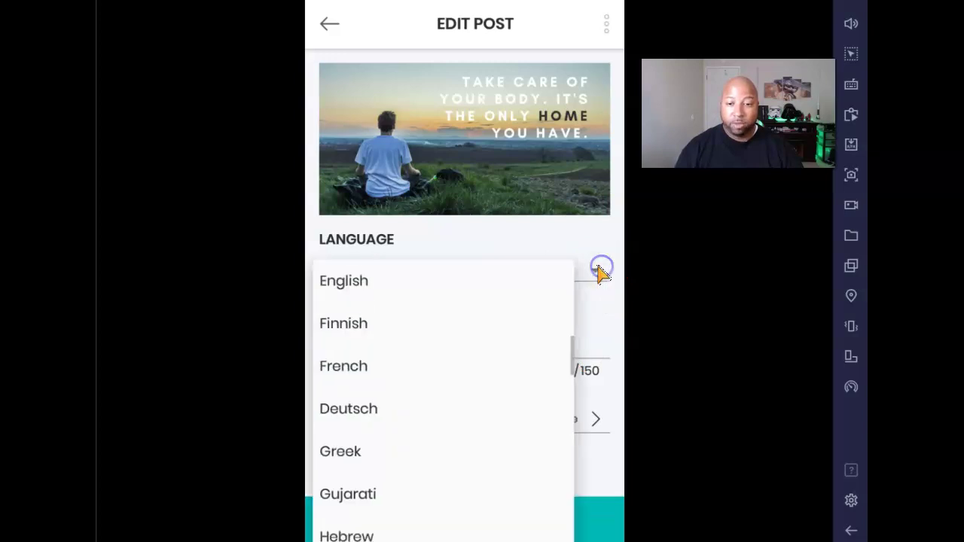
left_click(512, 288)
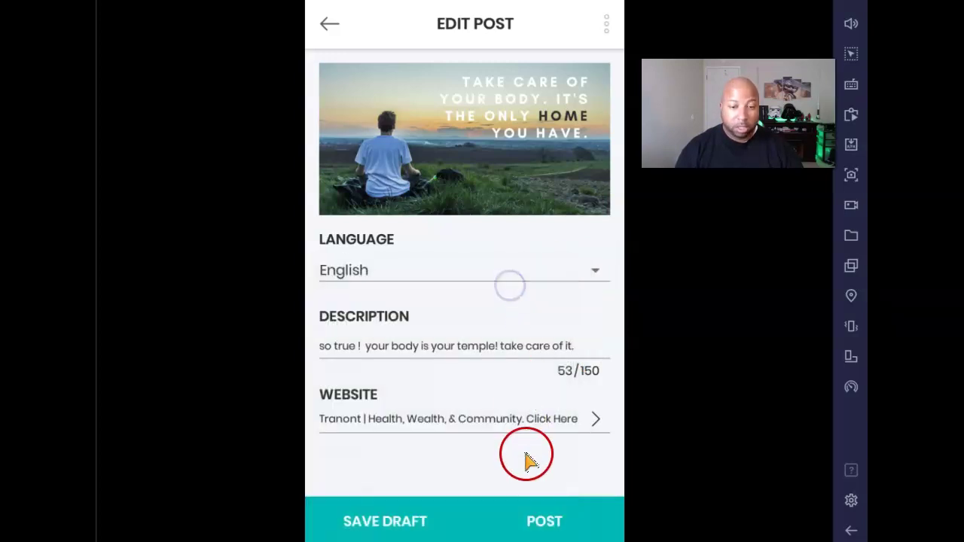
left_click(548, 522)
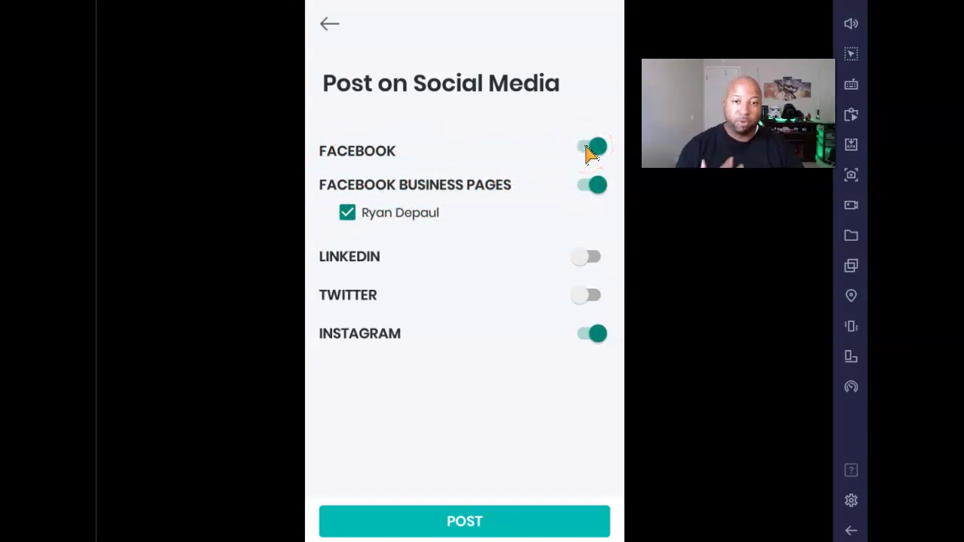
- Disable publishing to Facebook and Facebook business pages, keeping only Instagram enabled
left_click(591, 186)
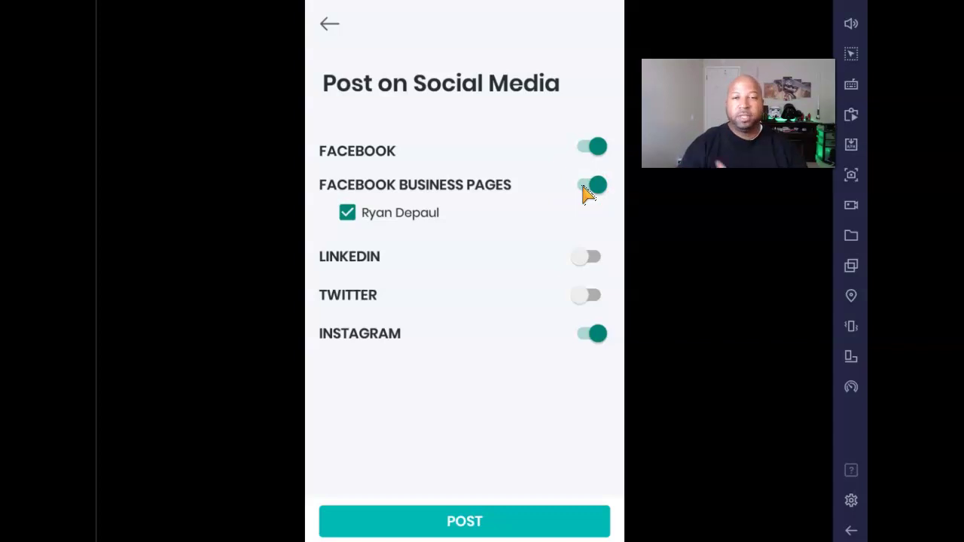
left_click(416, 215)
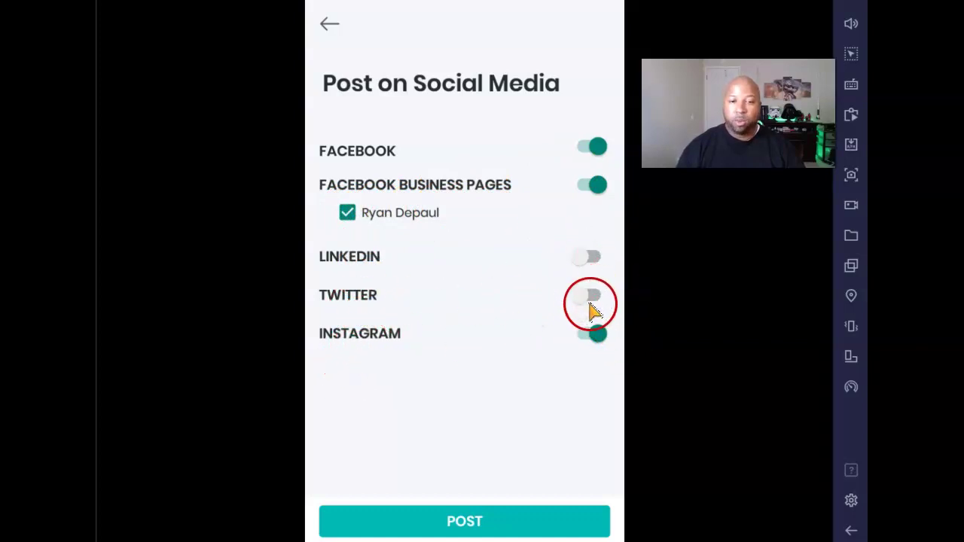
left_click(607, 153)
left_click(598, 185)
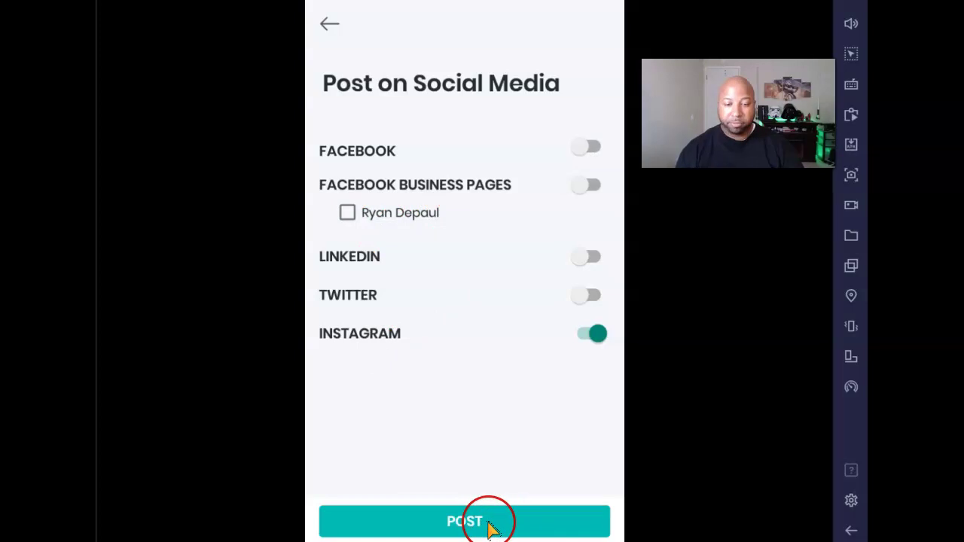
left_click(586, 335)
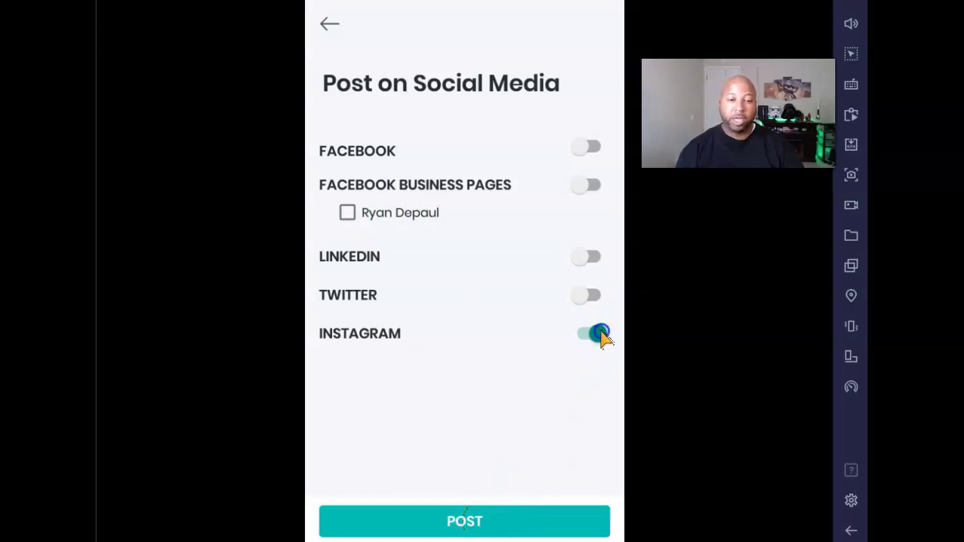
left_click(586, 337)
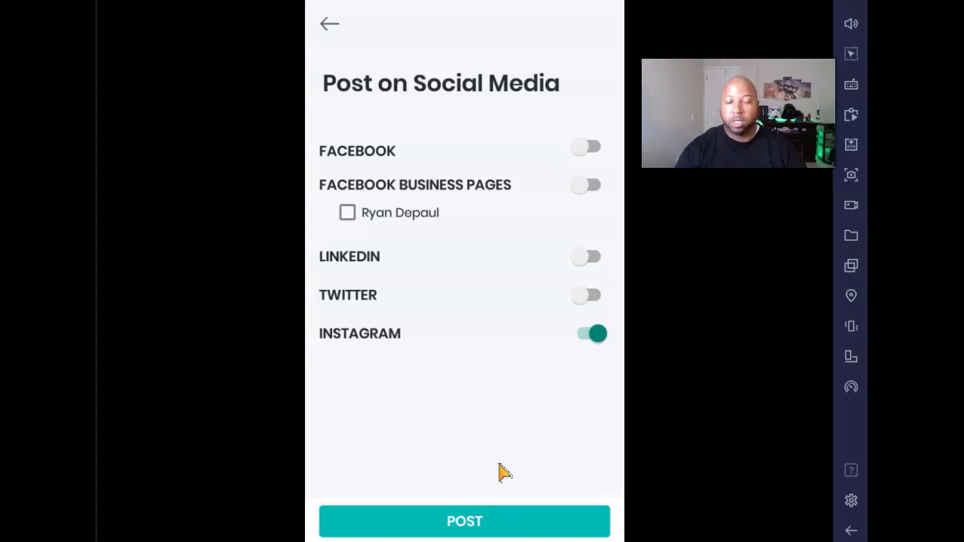
- Share the post to the Instagram feed just once and fit the whole image without cropping
left_click(487, 522)
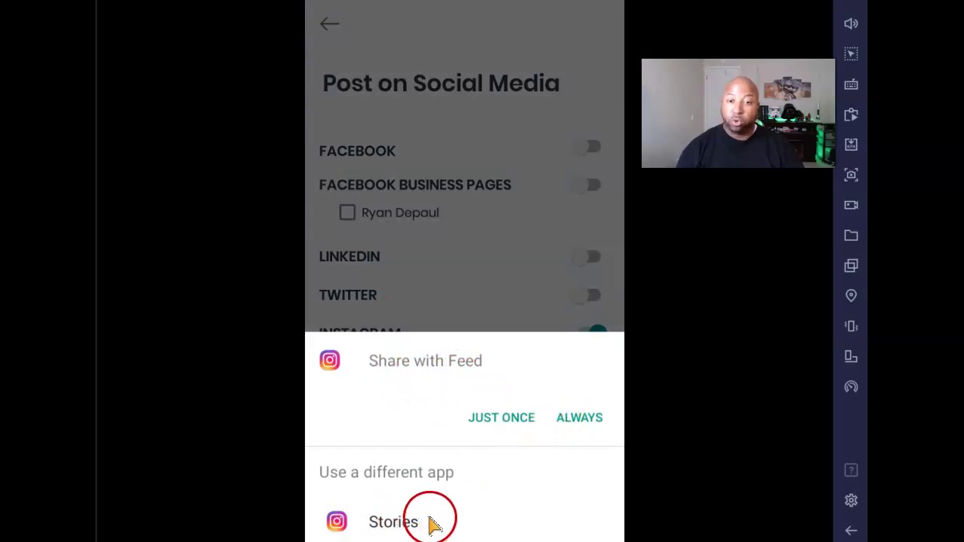
left_click(516, 419)
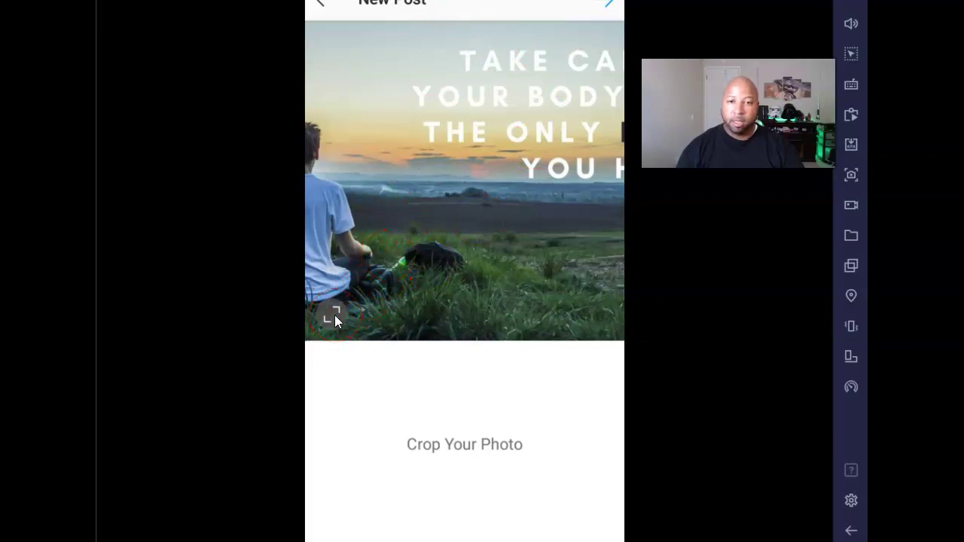
left_click(333, 316)
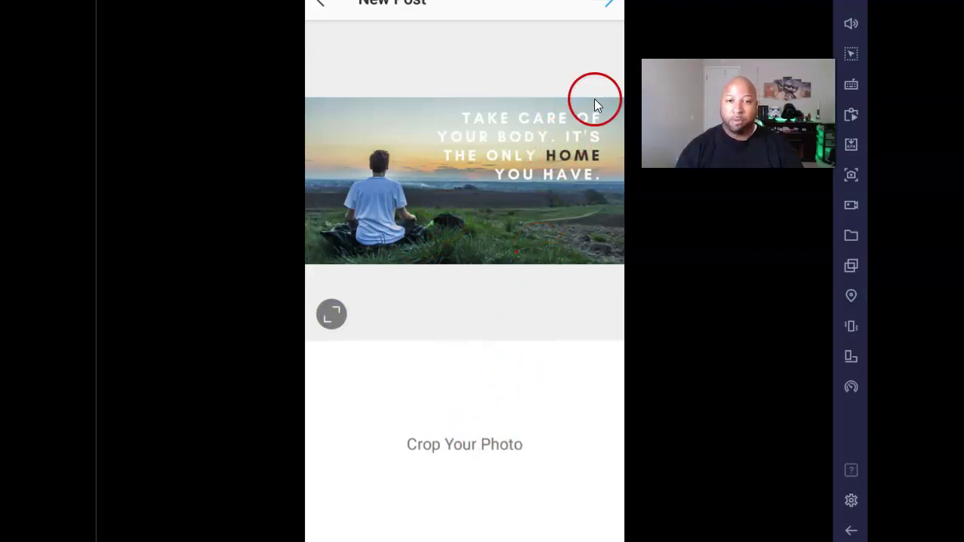
left_click(610, 7)
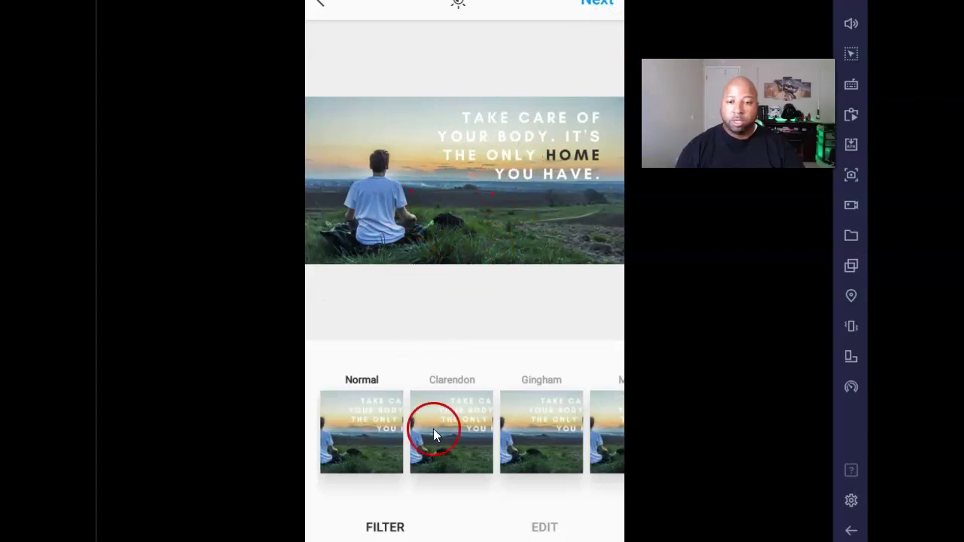
- Try the Gingham filter on the photo and return it to the Normal filter
left_click(553, 439)
left_click(469, 435)
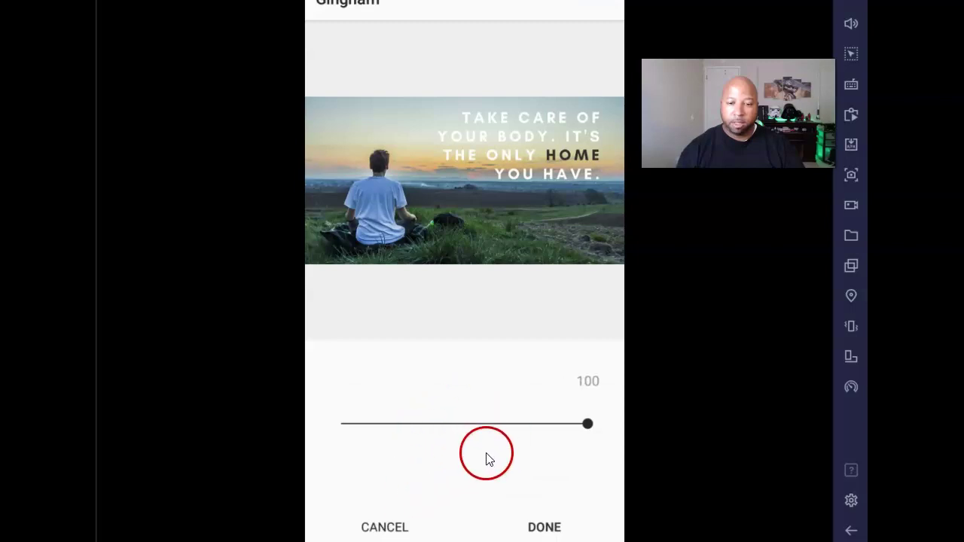
left_click(536, 528)
left_click_drag(376, 464, 496, 416)
left_click(387, 419)
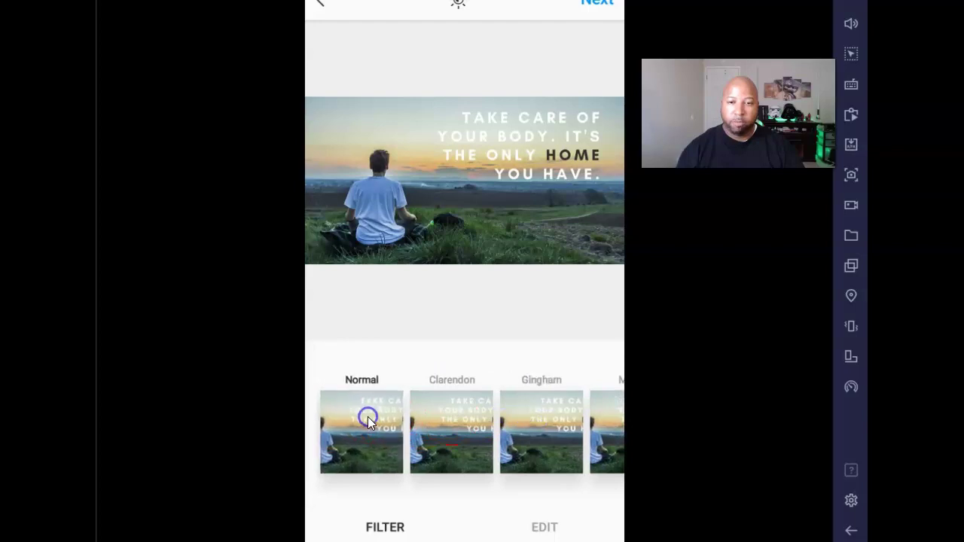
- Continue with the unfiltered photo and write the caption "so true! you only get one!"
left_click(597, 6)
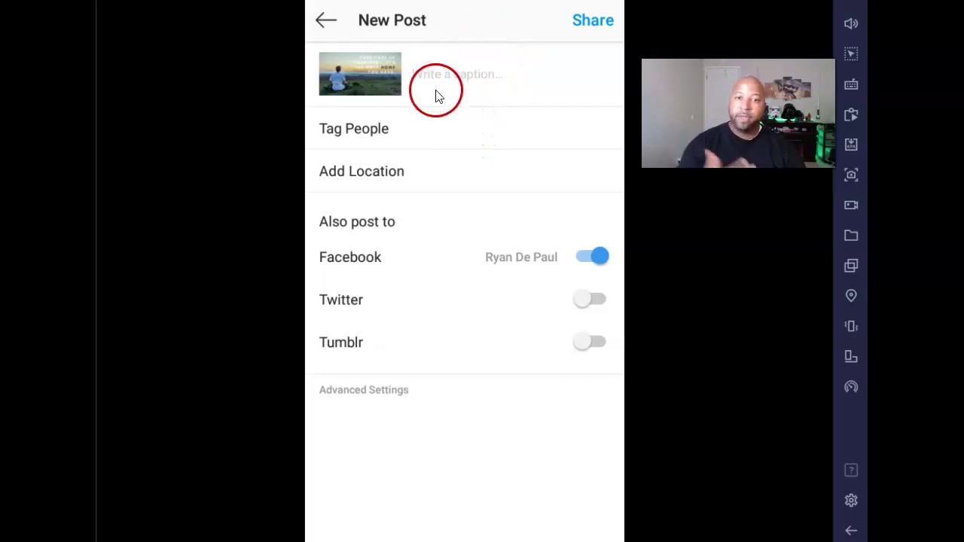
left_click(466, 73)
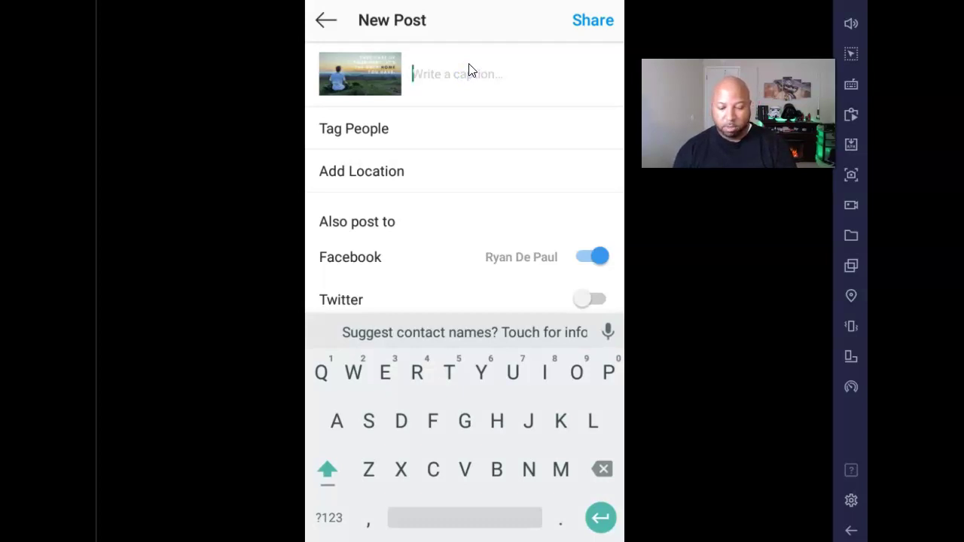
type("so true! you on")
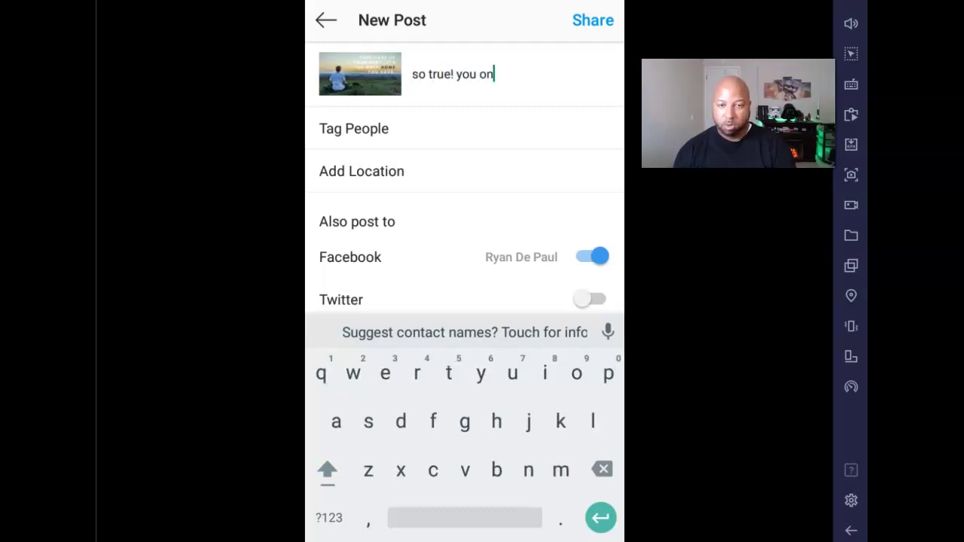
type("ly get o")
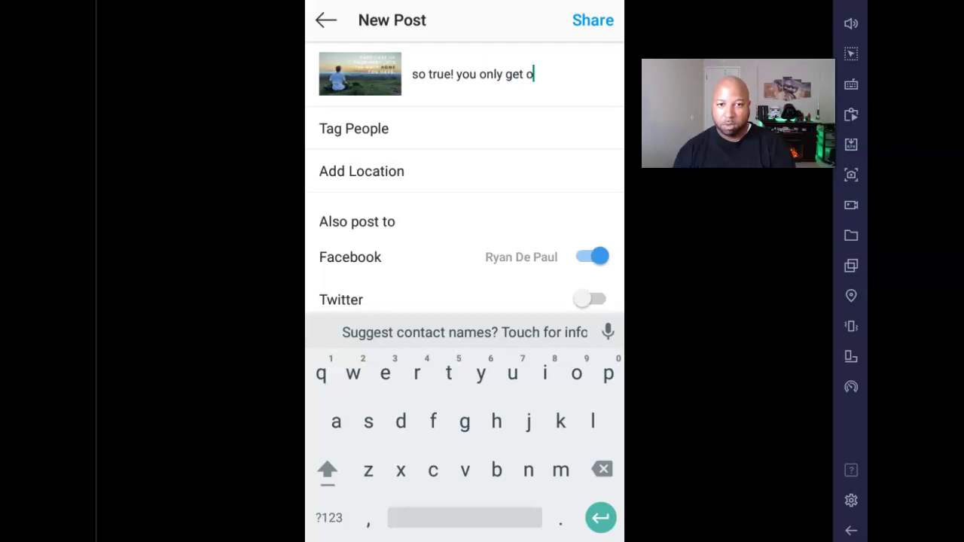
type("ne!")
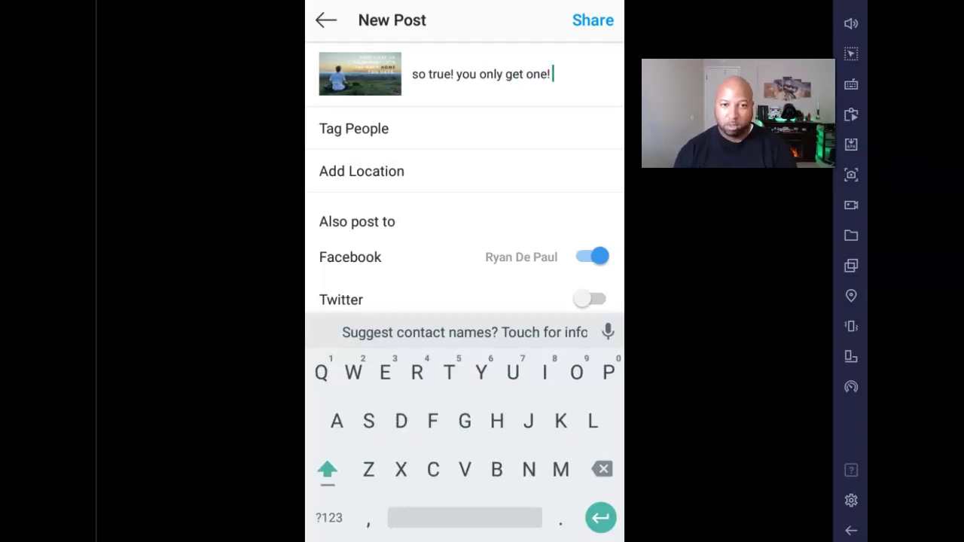
- Extend the caption to read "so true! you only get one so treat it right!" and add a blank line below it
key("BackSpace")
key("BackSpace")
type("so treat it ri")
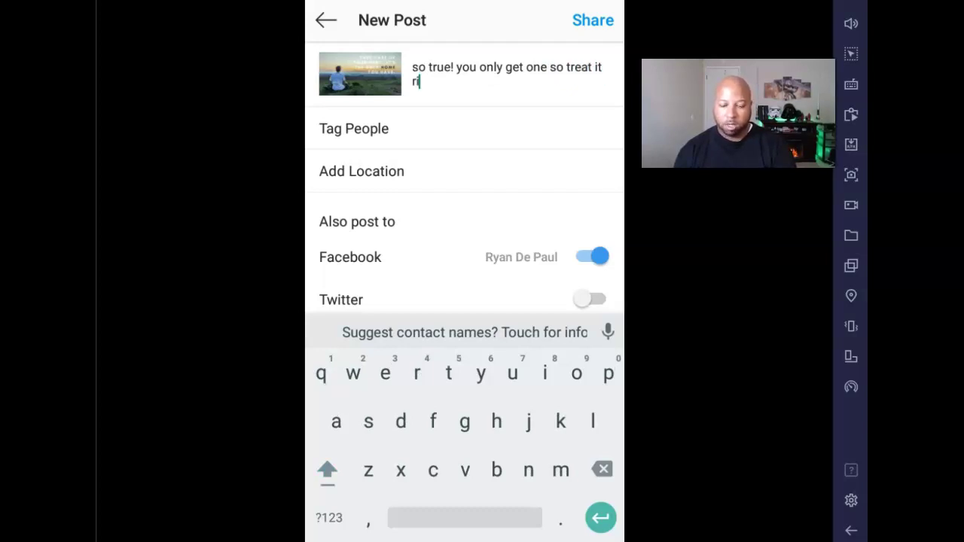
type("ght!")
key("Return")
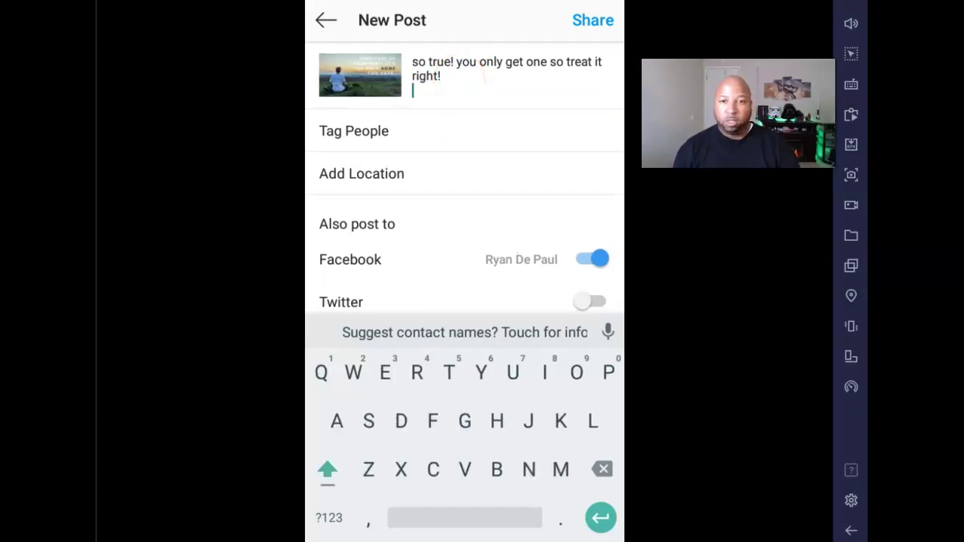
key("Return")
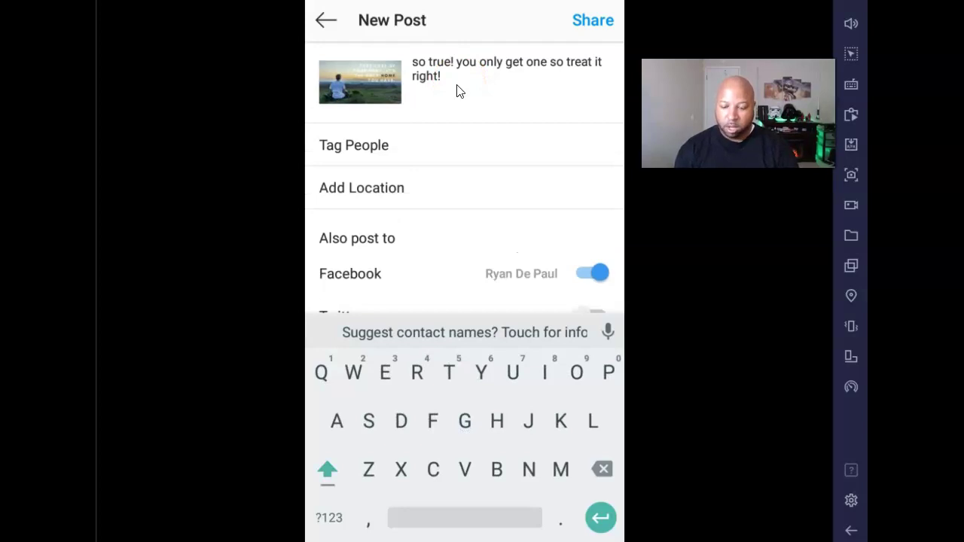
- Add the hashtags #elite and #healthylifestyle below the caption text, picking them from the hashtag suggestions
type("#")
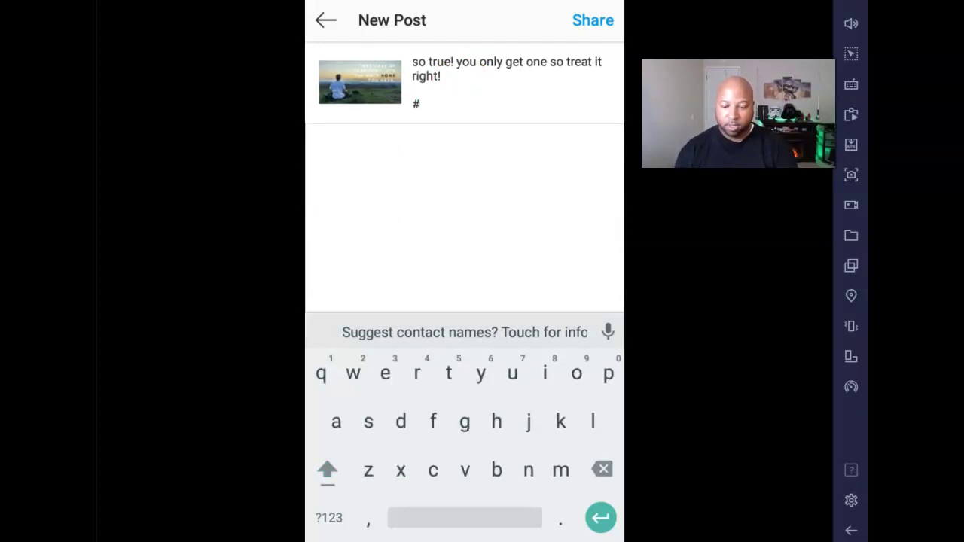
type("elite")
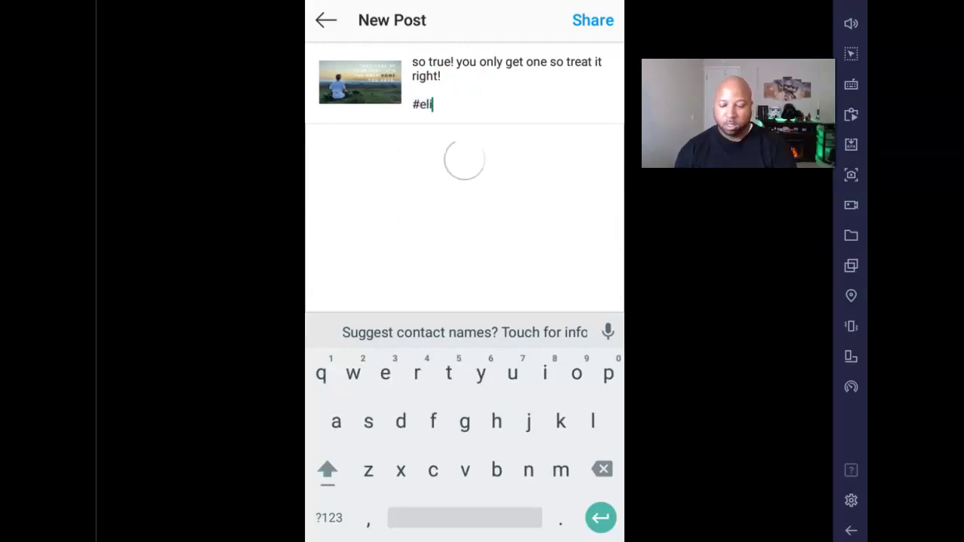
left_click(366, 159)
type("#health")
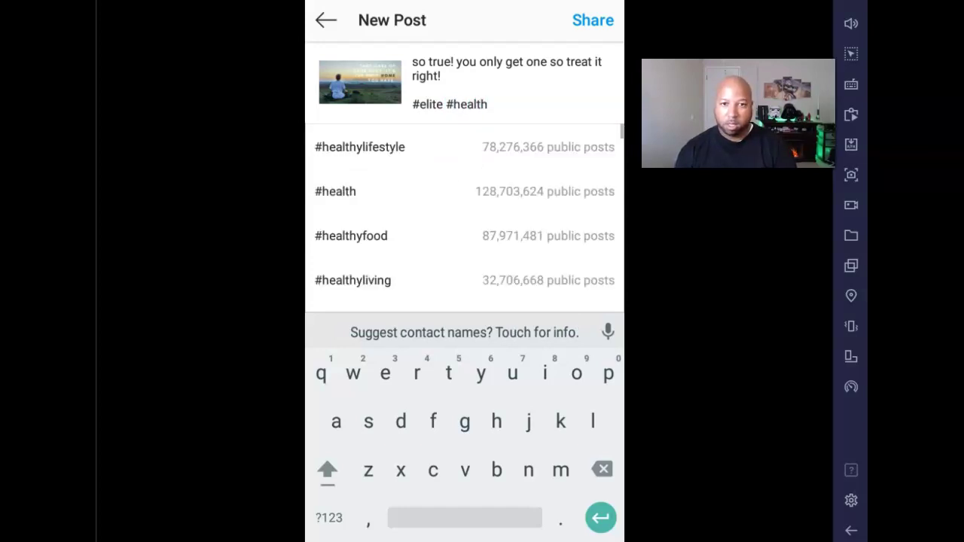
left_click(368, 150)
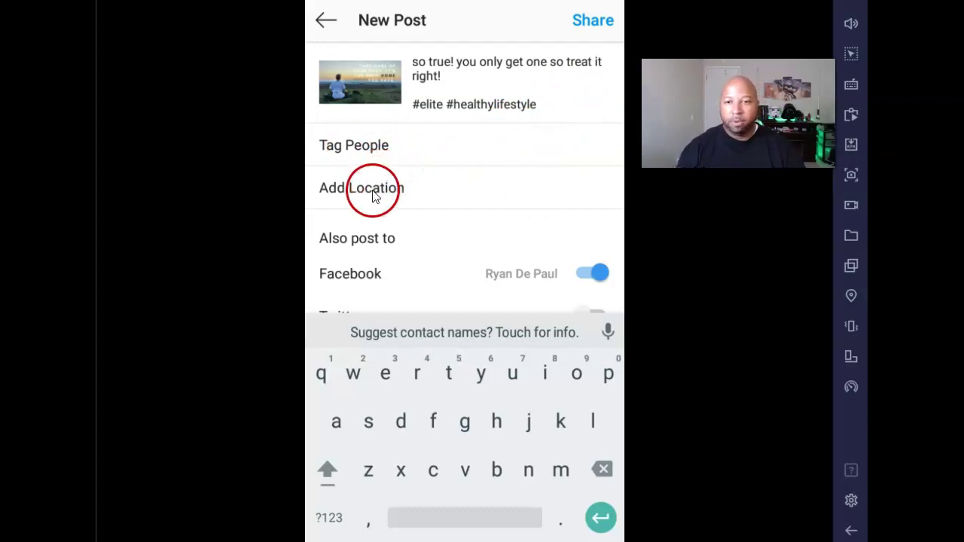
- Review the new post's caption, people tagging, location and the Facebook, Twitter and Tumblr cross-posting options
scroll(370, 196, "down", 3)
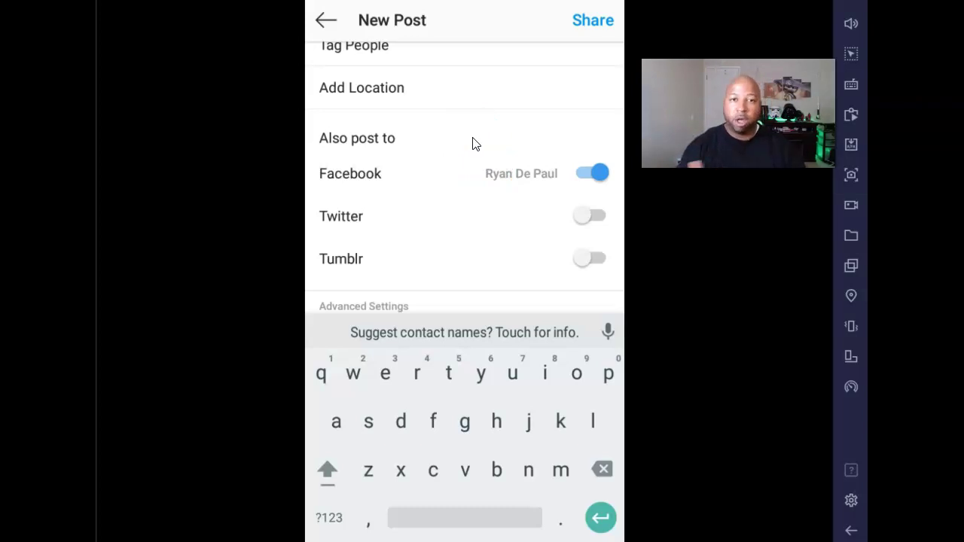
left_click_drag(509, 134, 545, 216)
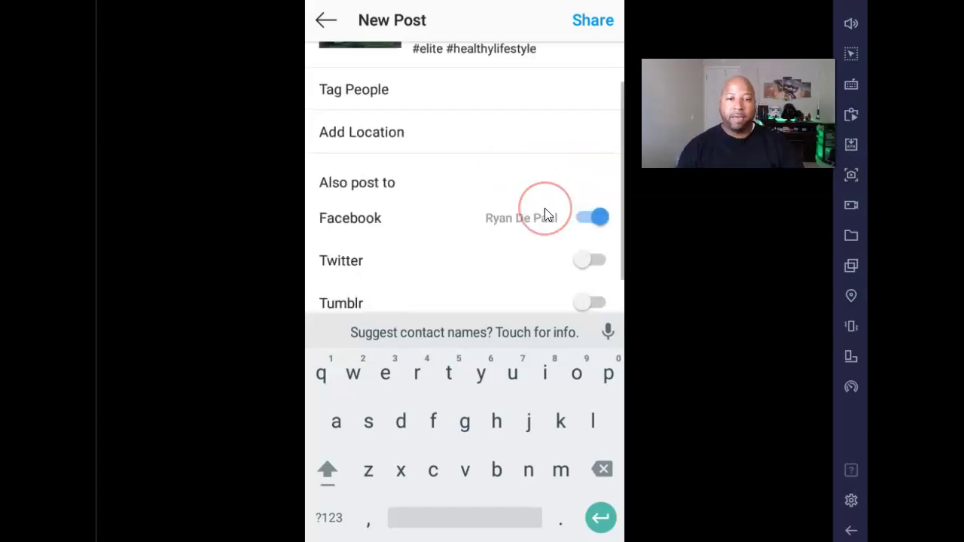
left_click(555, 262)
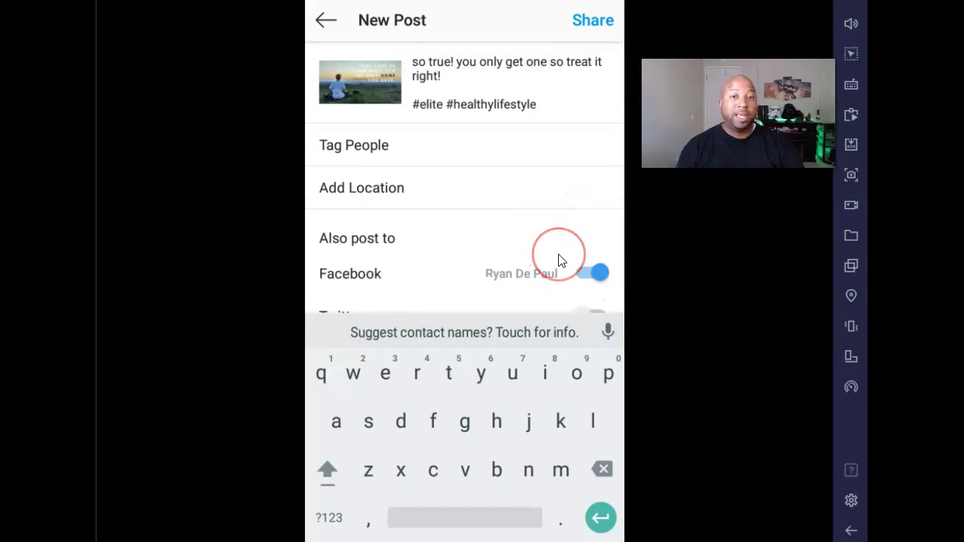
scroll(558, 260, "down", 3)
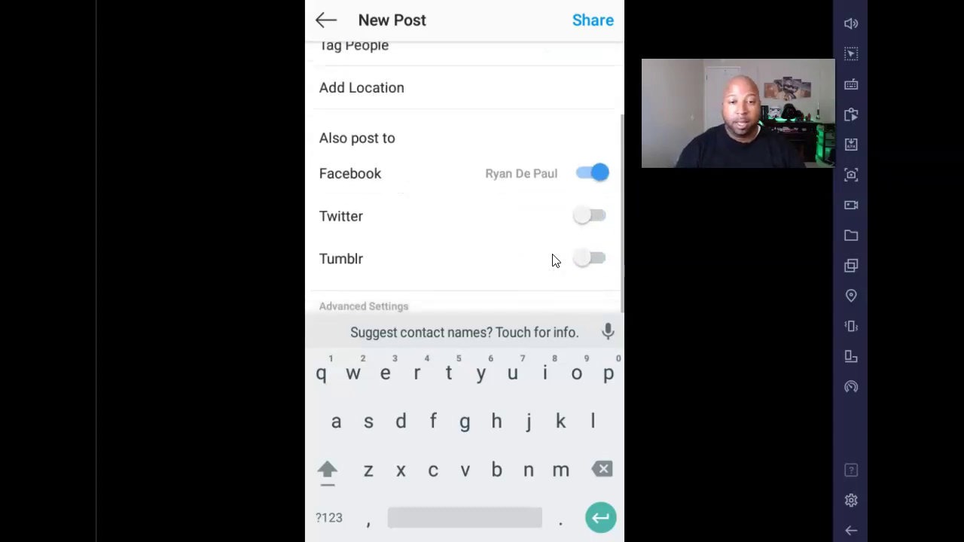
left_click(531, 246)
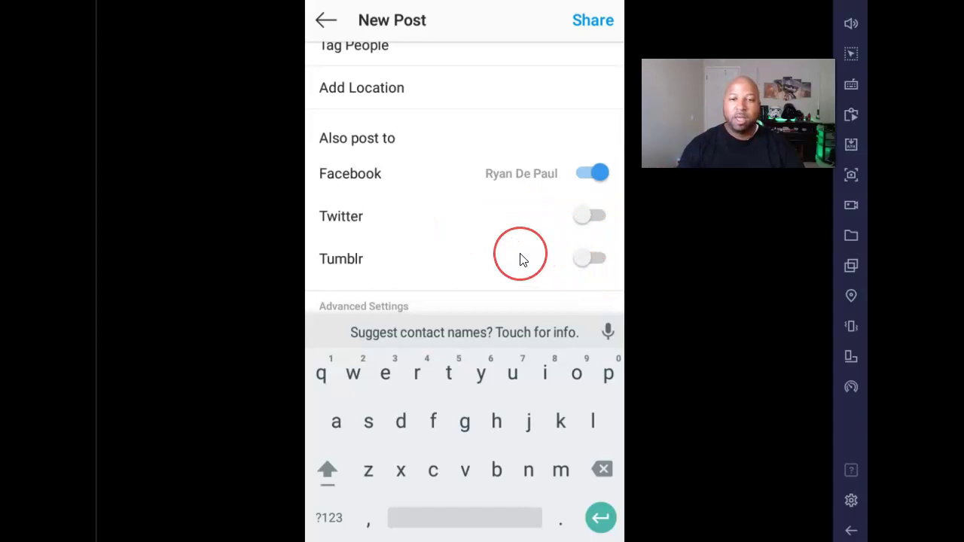
scroll(527, 260, "up", 2)
scroll(523, 260, "down", 2)
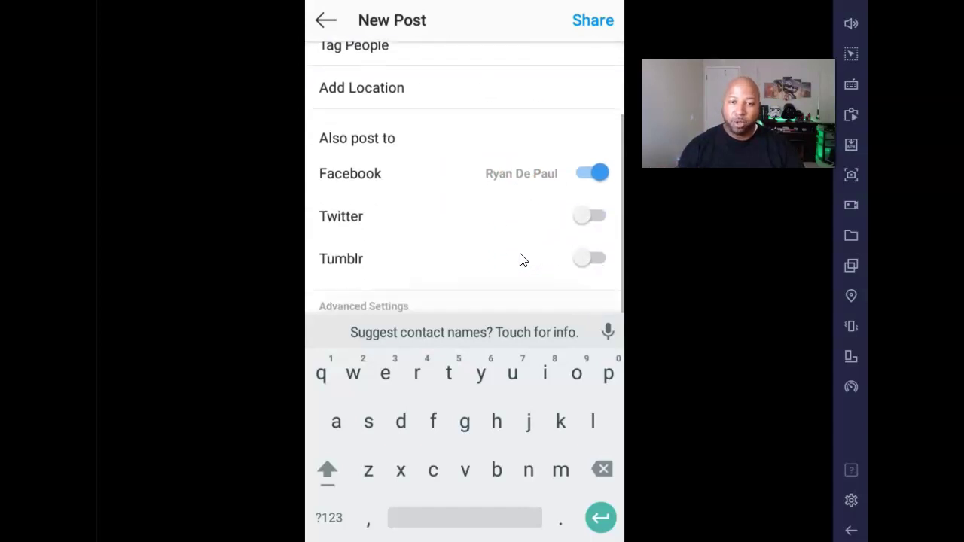
scroll(520, 259, "up", 2)
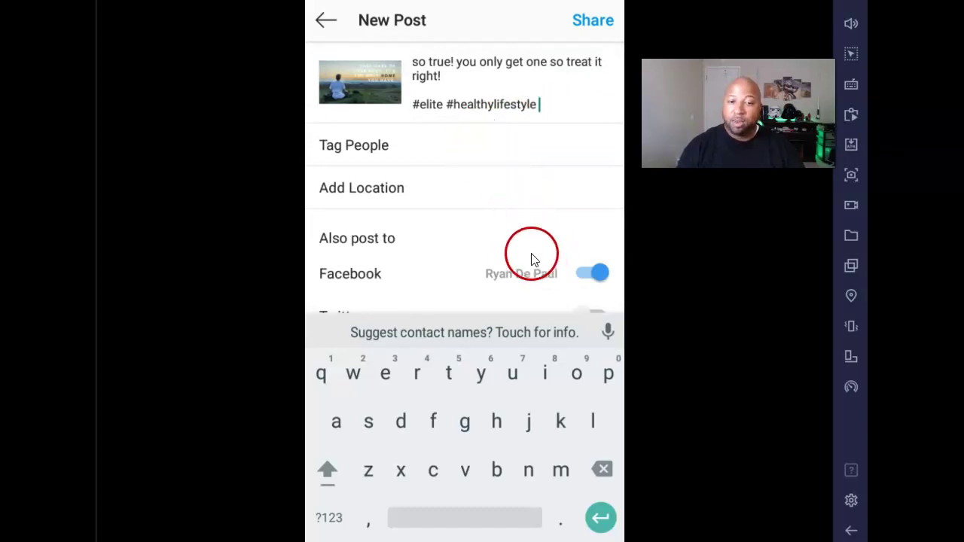
scroll(534, 241, "down", 2)
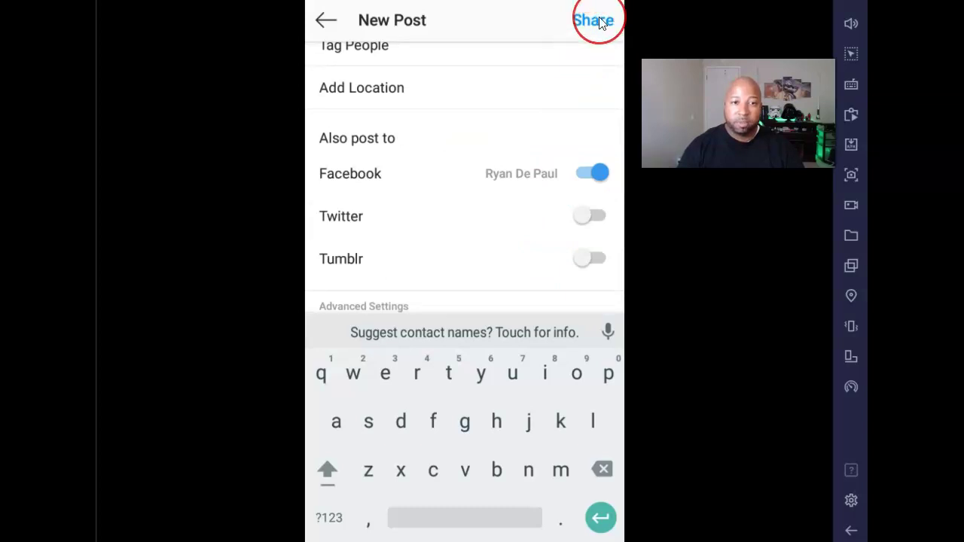
scroll(490, 218, "up", 2)
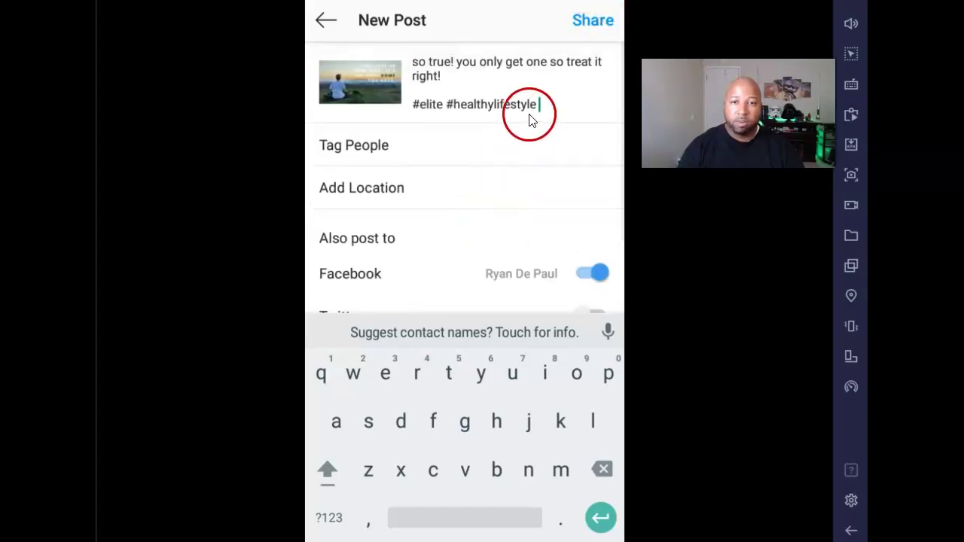
- Share the finished post to Instagram and like it in the home feed
scroll(528, 118, "down", 2)
left_click(599, 21)
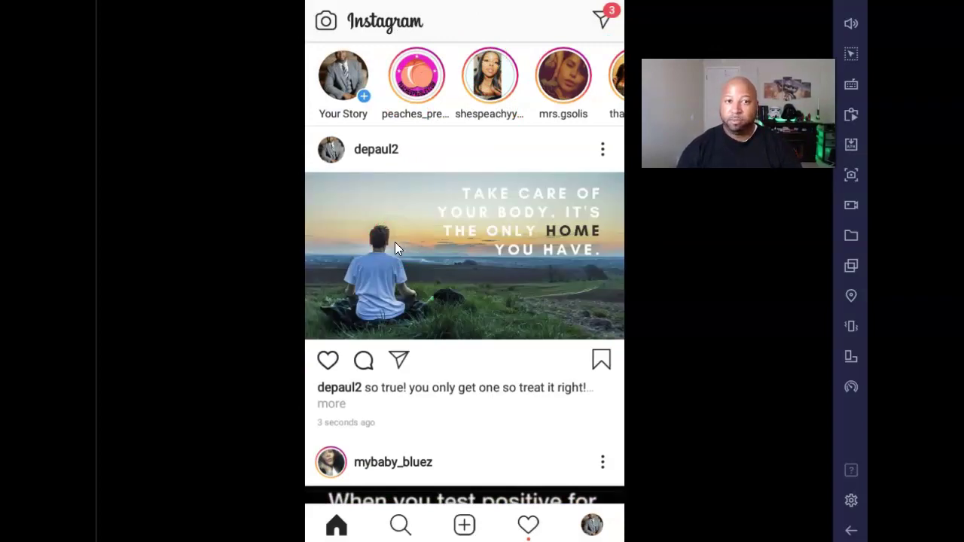
left_click(326, 361)
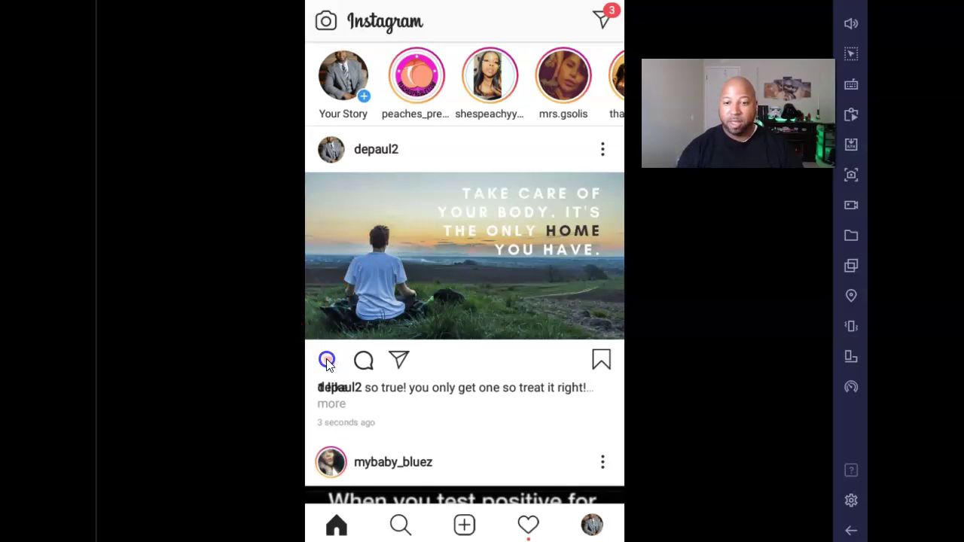
- Check the new post in the home feed, and open its author's profile to look over the grid of published posts
scroll(430, 402, "down", 2)
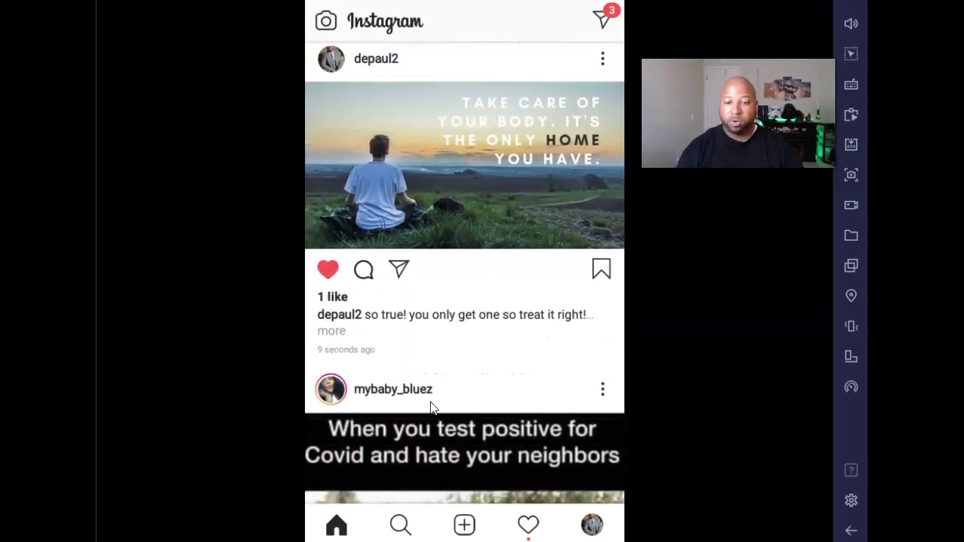
scroll(430, 401, "down", 5)
scroll(430, 401, "up", 5)
left_click(439, 350)
scroll(433, 299, "up", 4)
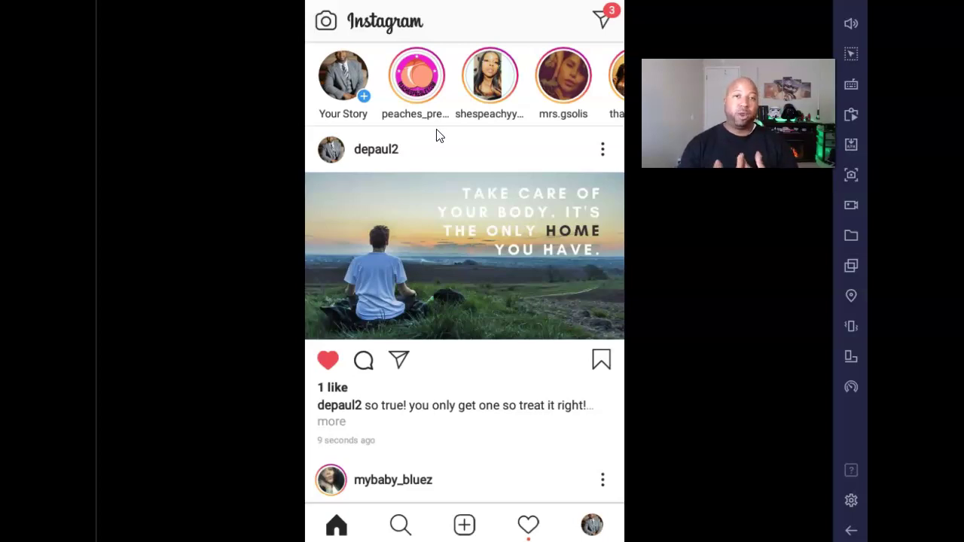
left_click(440, 149)
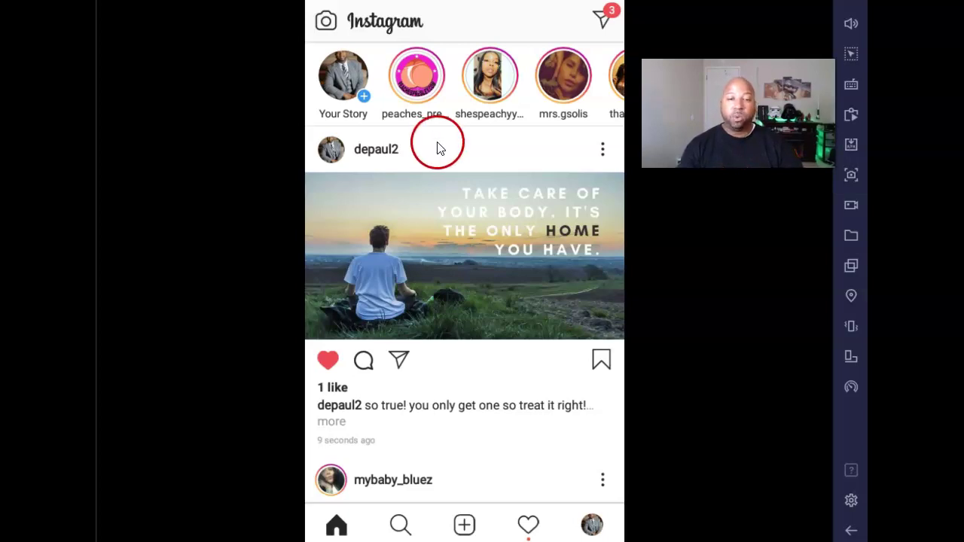
left_click(342, 149)
scroll(481, 283, "down", 5)
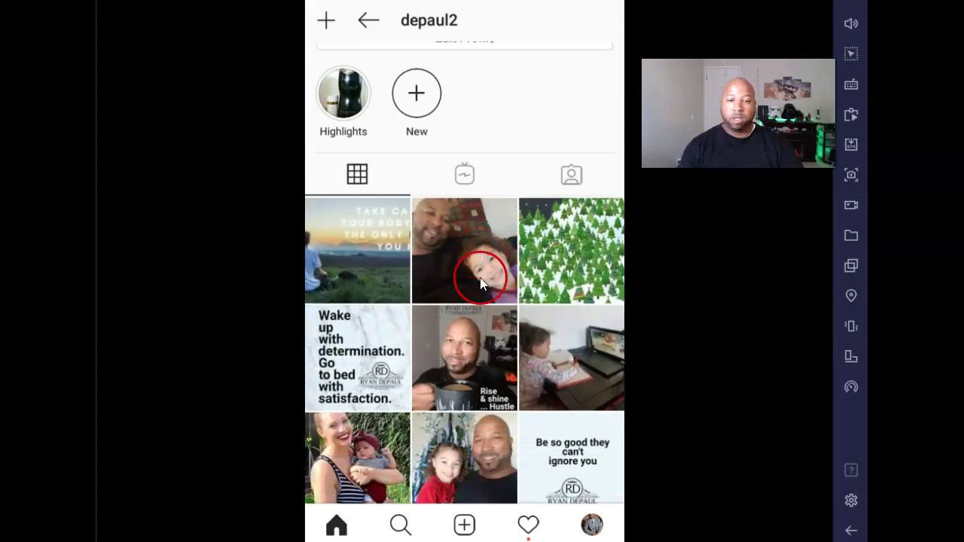
scroll(381, 179, "up", 3)
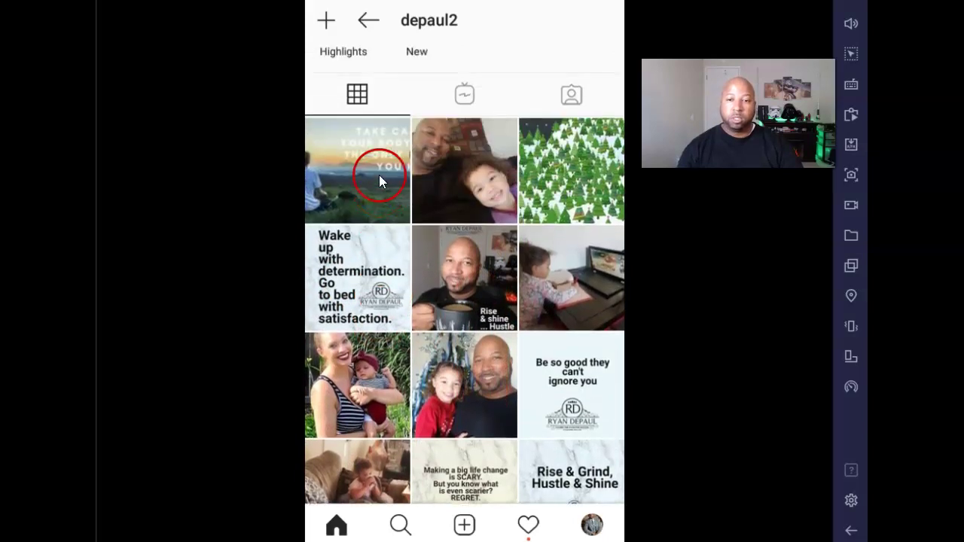
scroll(577, 414, "down", 3)
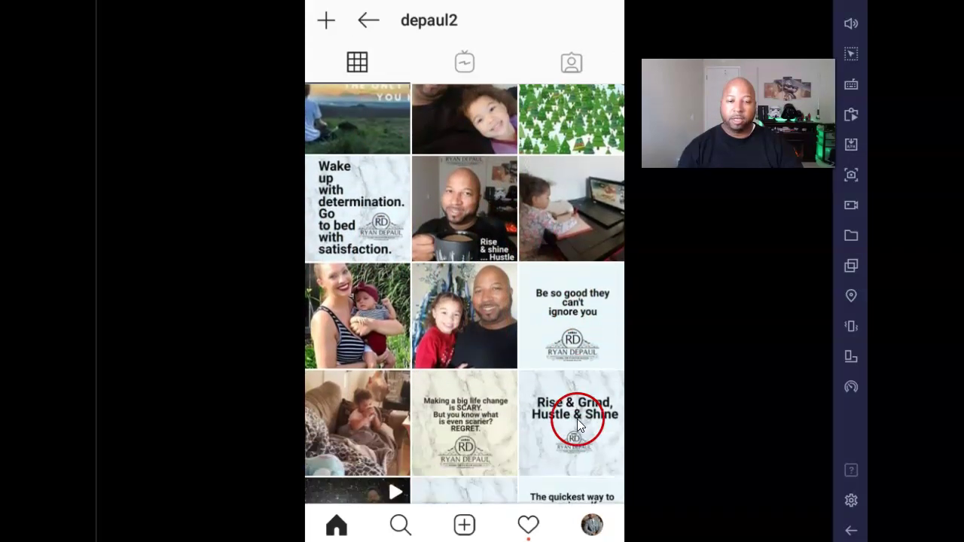
- Open the "Be so good they can't ignore you" post and examine the older branded quote posts down to "Don't worry about failure..."
left_click(586, 230)
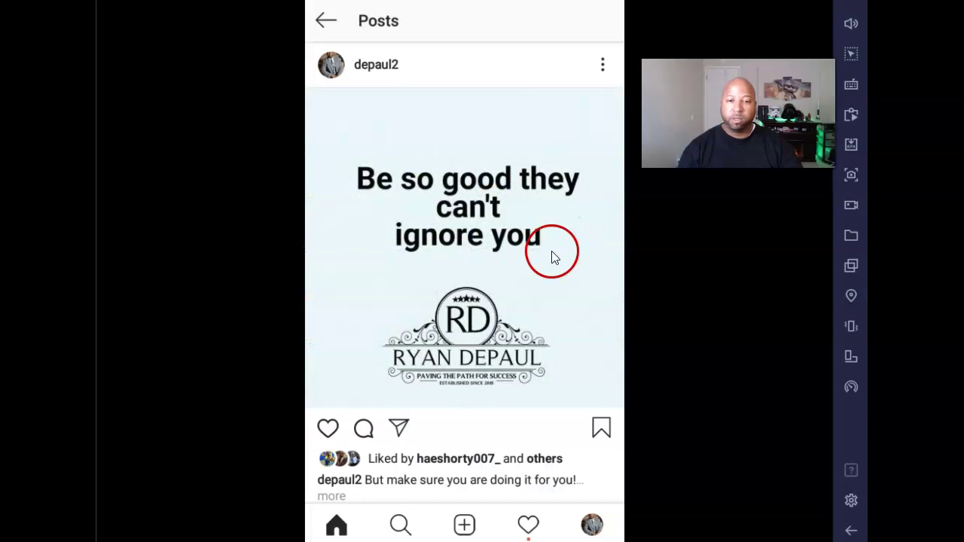
scroll(552, 260, "down", 3)
scroll(562, 303, "down", 3)
scroll(561, 303, "up", 3)
scroll(561, 304, "down", 8)
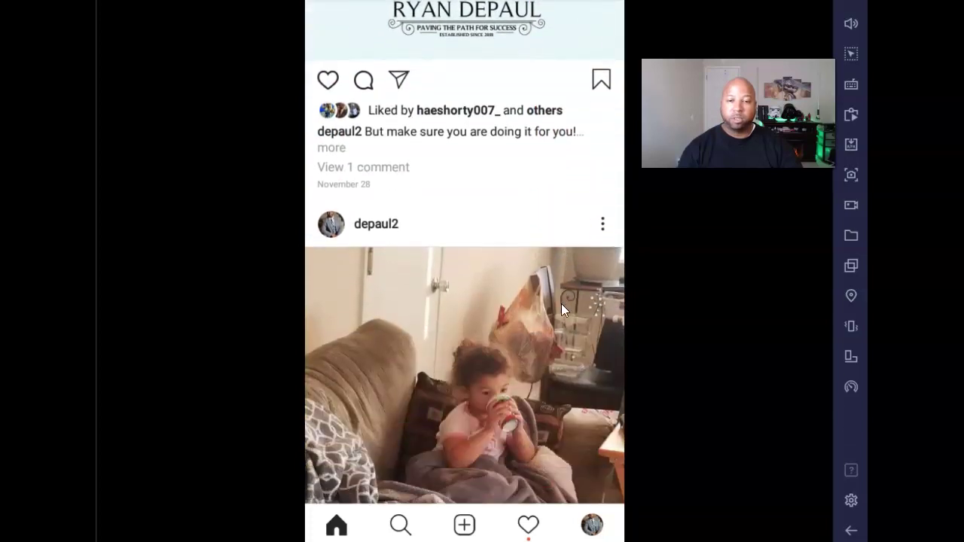
scroll(562, 302, "down", 7)
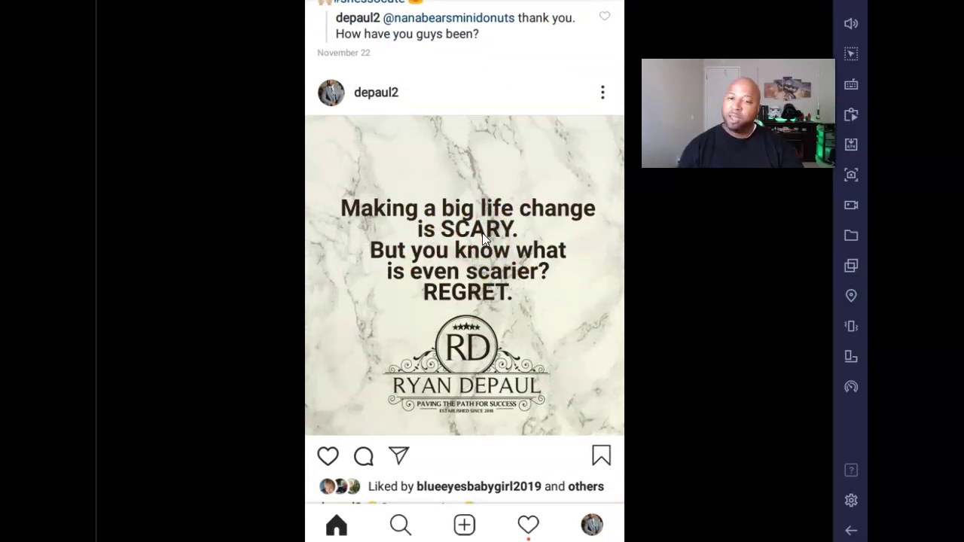
scroll(482, 235, "down", 6)
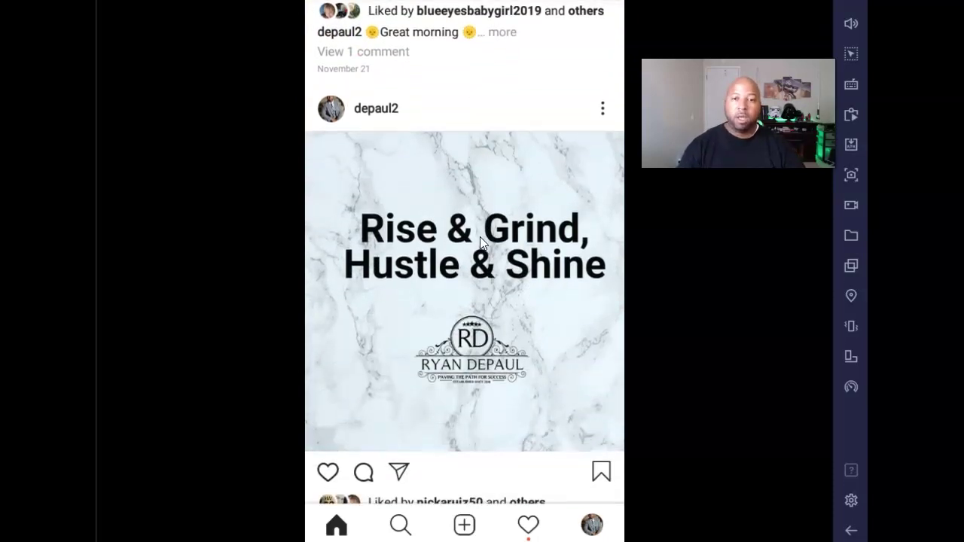
scroll(480, 236, "down", 3)
scroll(482, 238, "up", 3)
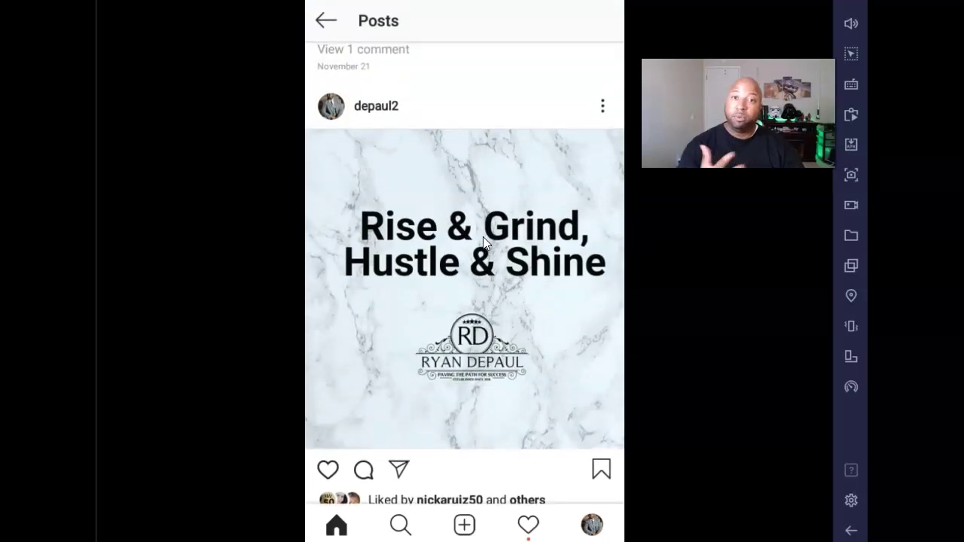
left_click_drag(466, 240, 456, 253)
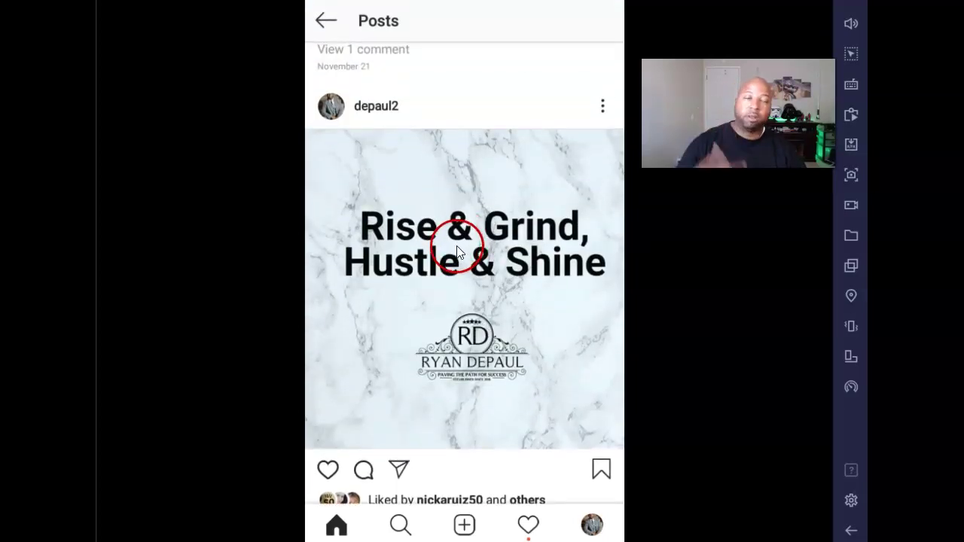
scroll(465, 241, "down", 3)
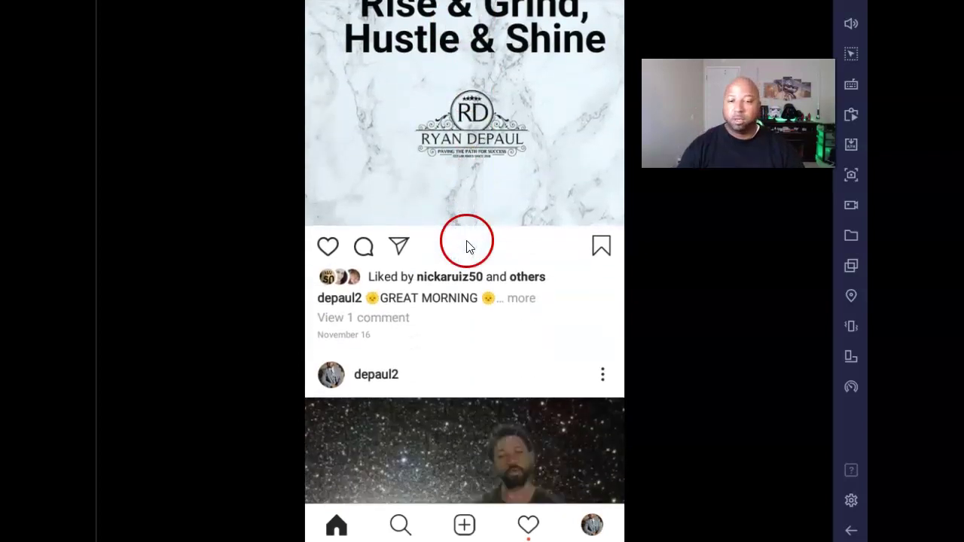
scroll(467, 246, "down", 9)
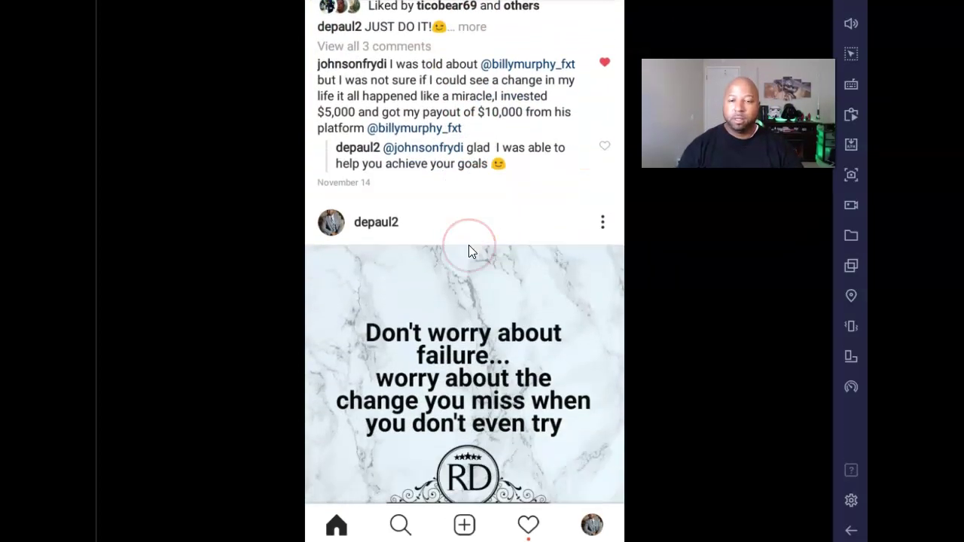
scroll(469, 251, "up", 6)
scroll(469, 251, "down", 3)
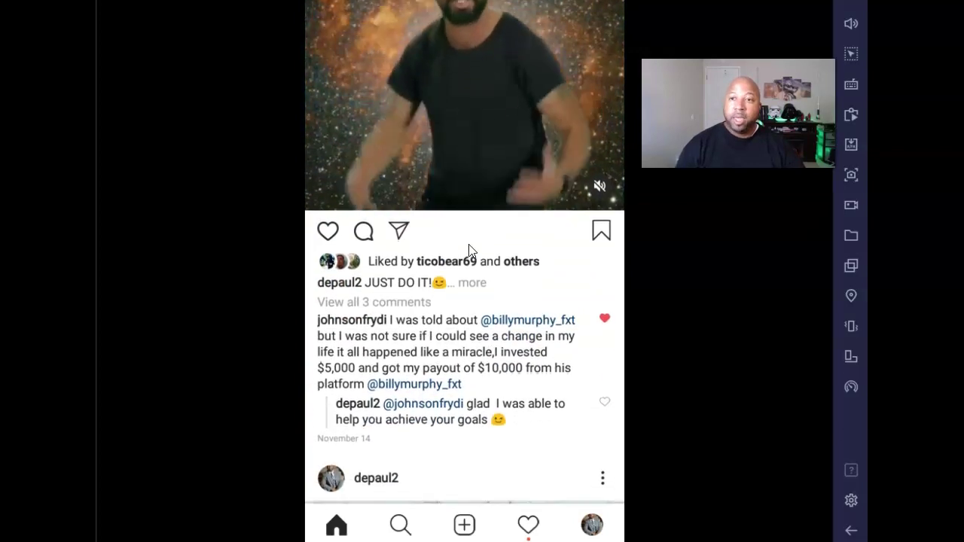
scroll(469, 251, "down", 5)
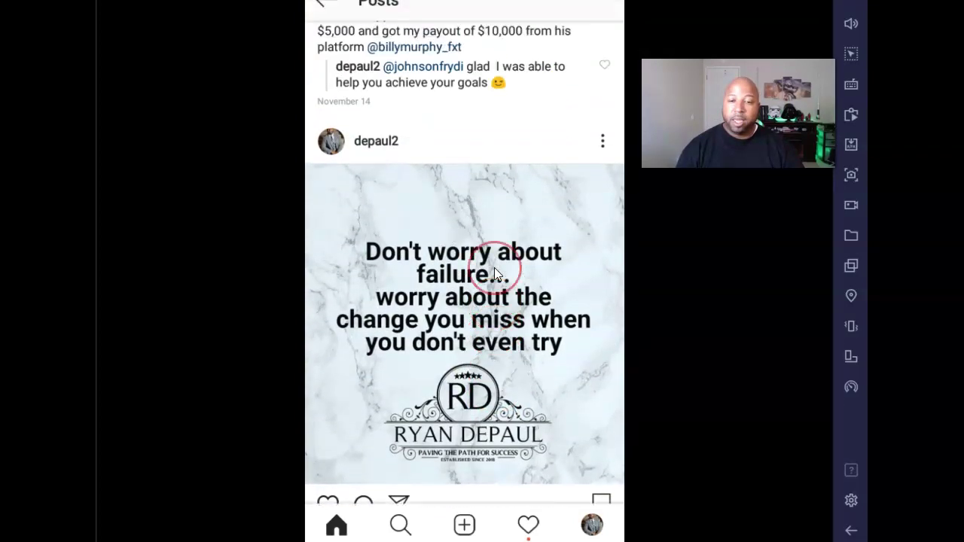
- Go back through the newer posts to view the "Rise & shine ... Hustle & Grind" coffee mug photo
scroll(495, 272, "up", 12)
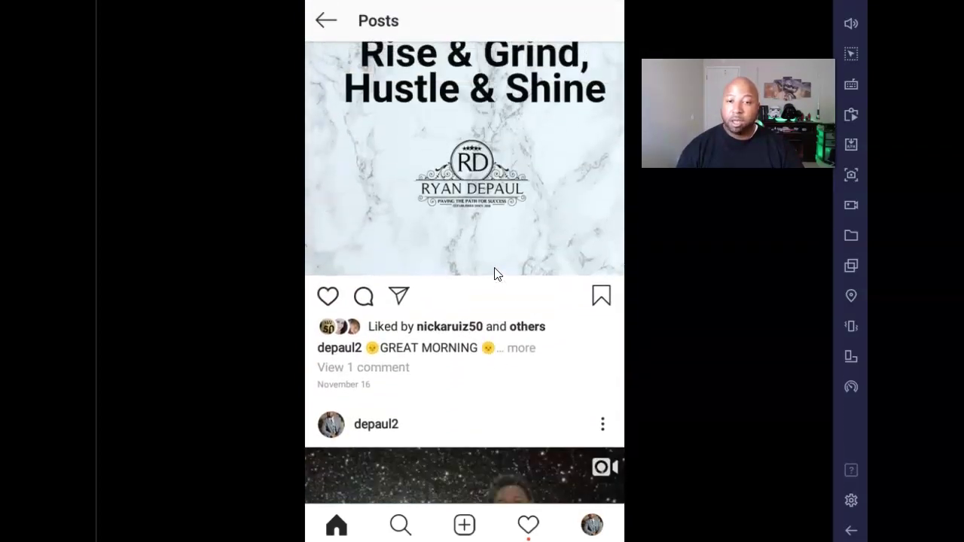
scroll(495, 274, "up", 15)
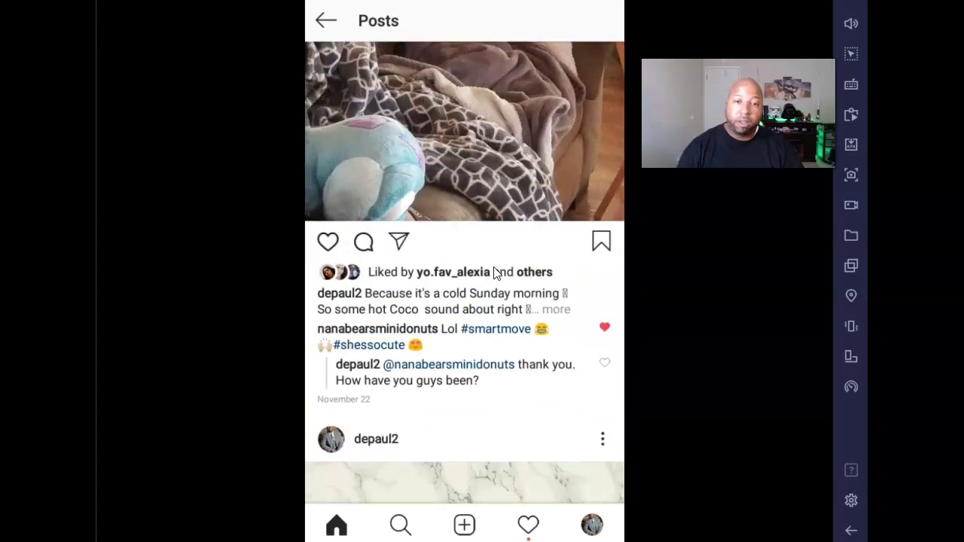
scroll(494, 267, "up", 6)
left_click(447, 132)
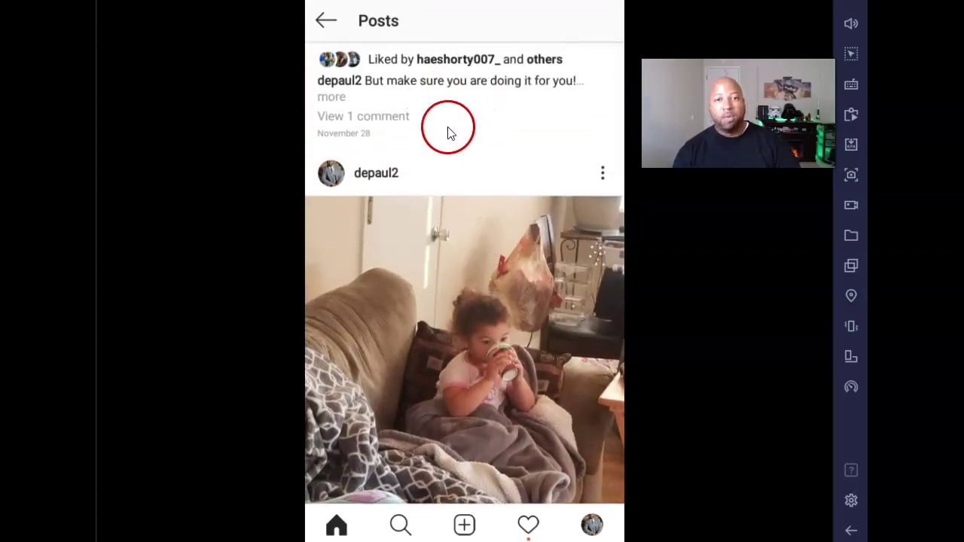
scroll(452, 162, "up", 8)
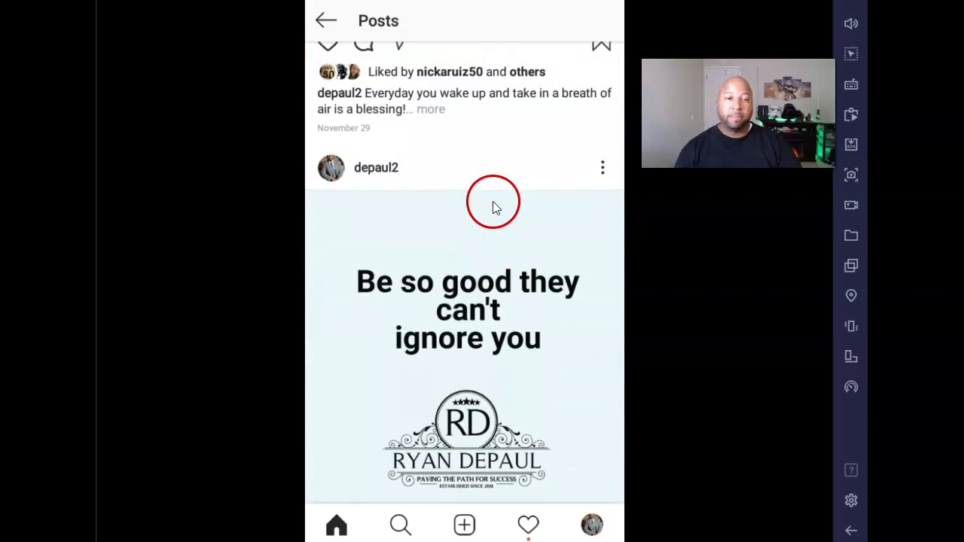
scroll(495, 208, "up", 10)
scroll(503, 146, "up", 10)
scroll(508, 140, "up", 10)
scroll(510, 138, "down", 2)
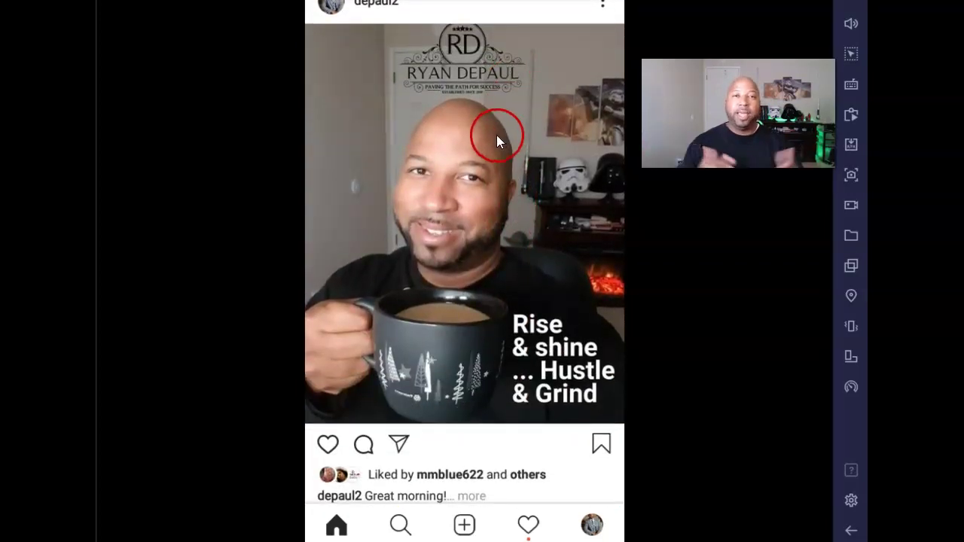